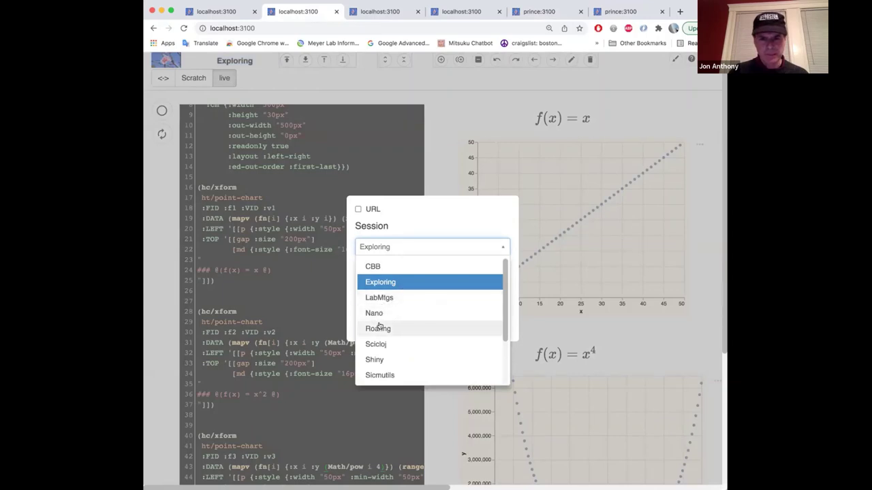
# Look through the files available in the Exploring session for a document to load
pyautogui.click(380, 282)
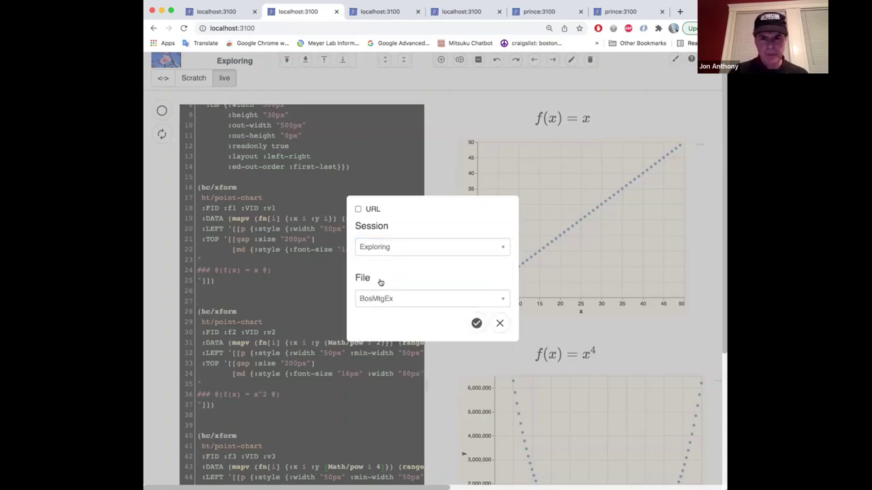
pyautogui.click(401, 298)
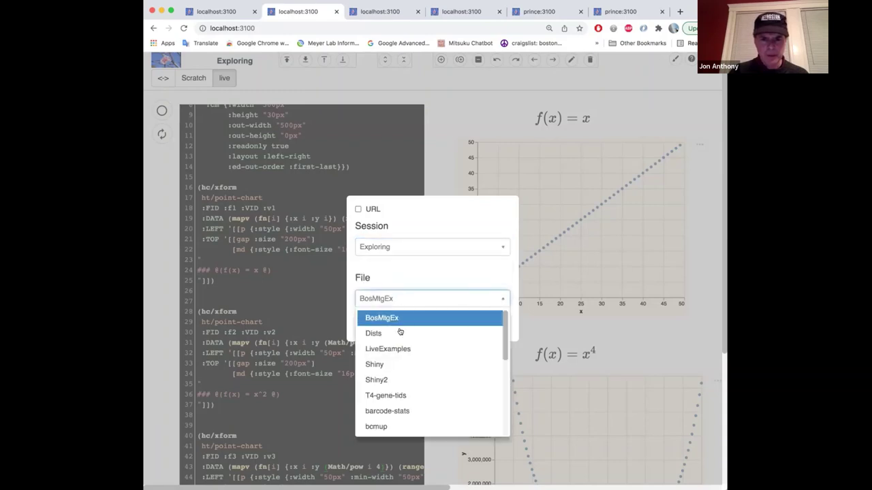
pyautogui.scroll(-3, 409, 375)
pyautogui.scroll(-4, 409, 376)
pyautogui.scroll(-4, 409, 376)
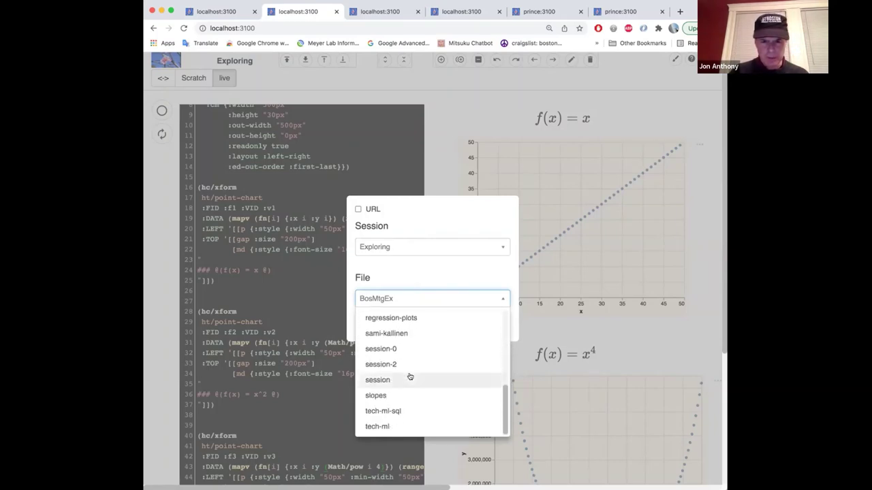
pyautogui.scroll(5, 409, 376)
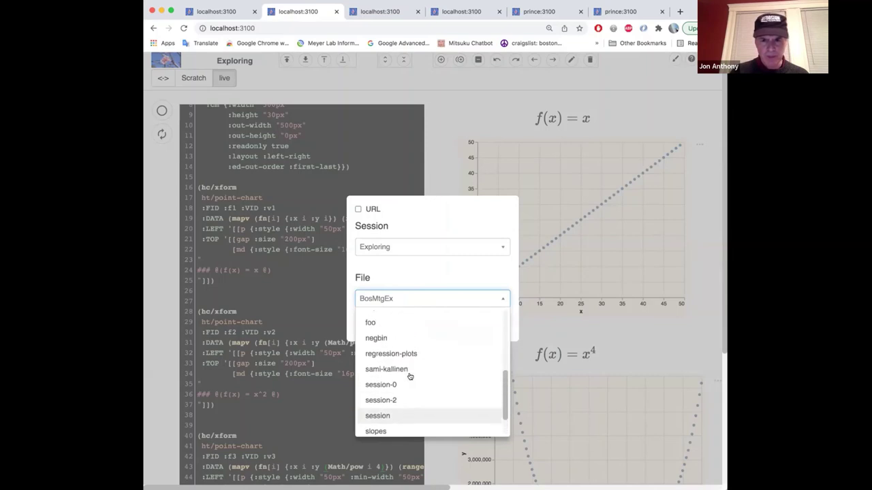
pyautogui.scroll(4, 409, 376)
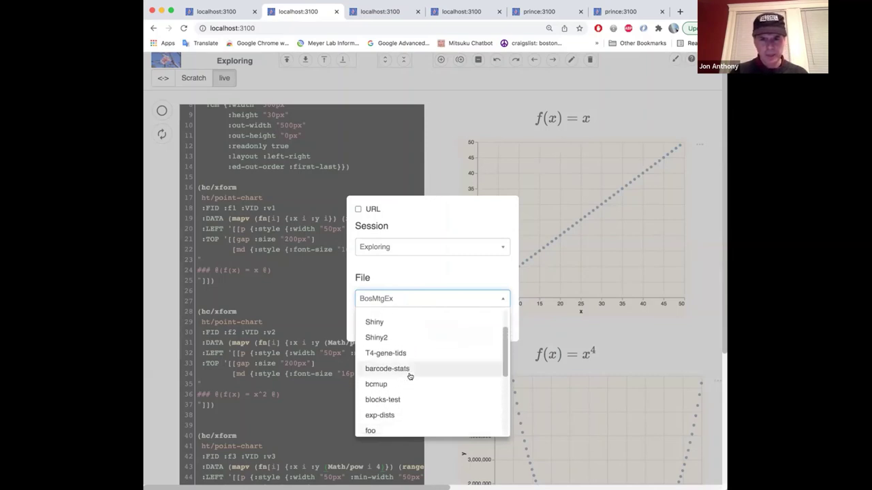
pyautogui.scroll(3, 410, 376)
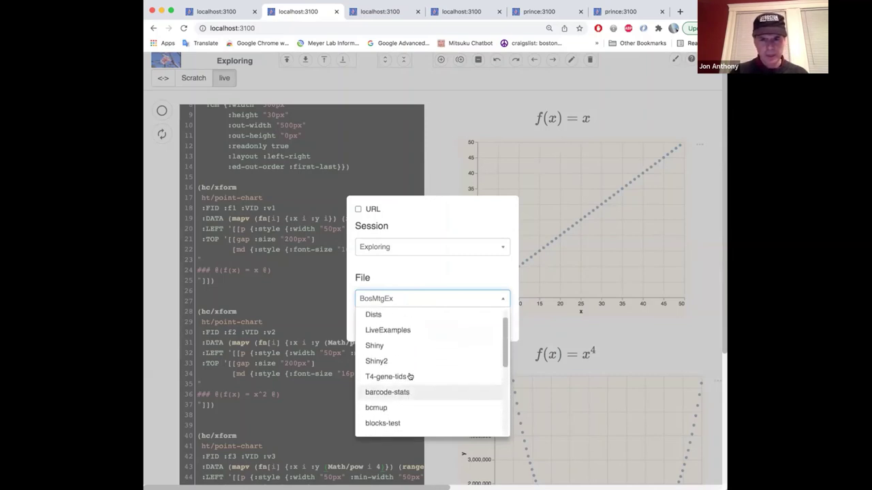
pyautogui.click(405, 300)
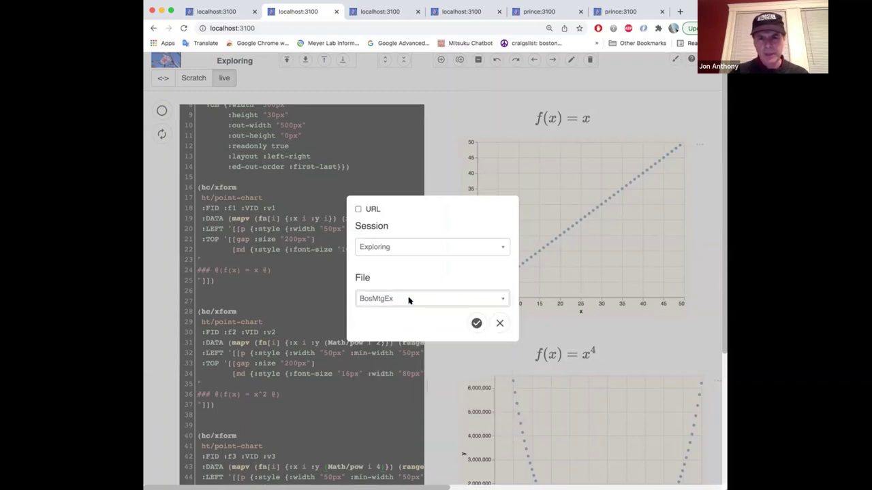
pyautogui.click(408, 299)
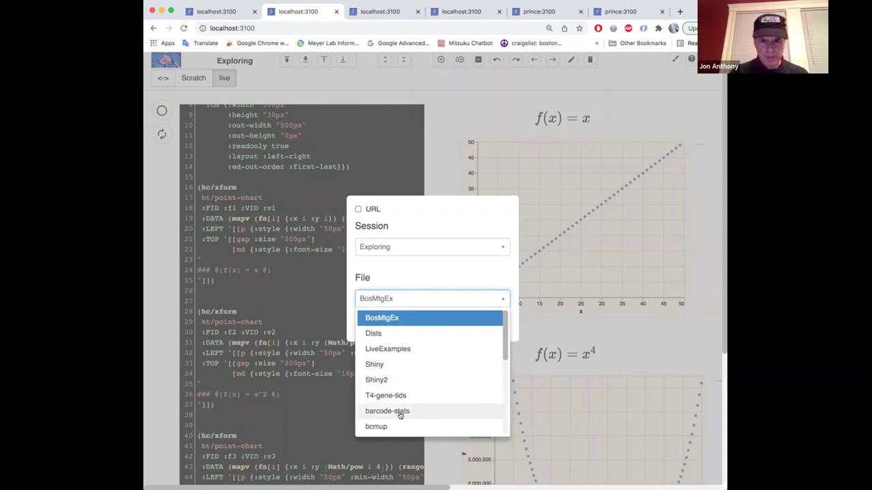
pyautogui.scroll(-4, 401, 415)
pyautogui.scroll(-4, 400, 415)
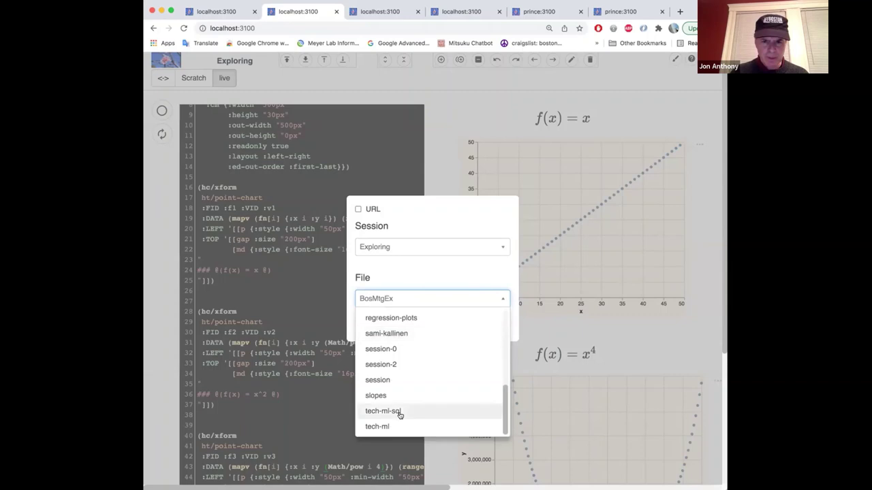
pyautogui.scroll(-1, 401, 415)
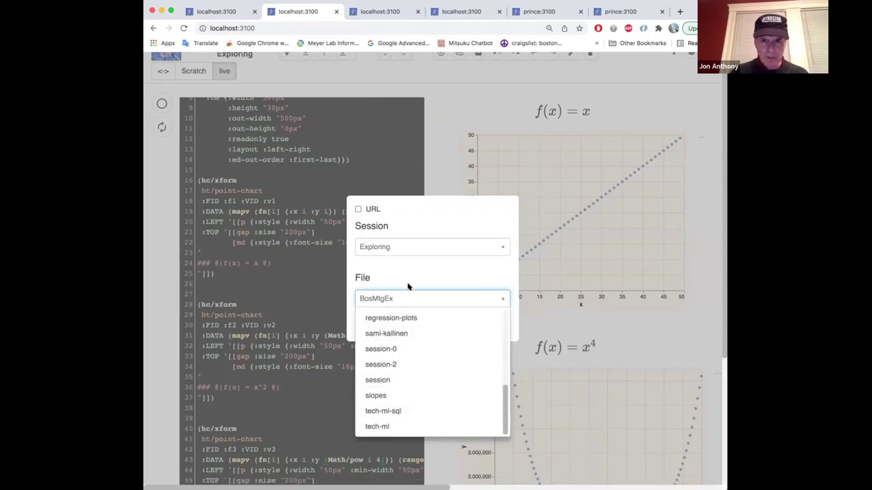
pyautogui.click(408, 262)
# Load the bulk-vis-save document from the Test1 session
pyautogui.click(466, 245)
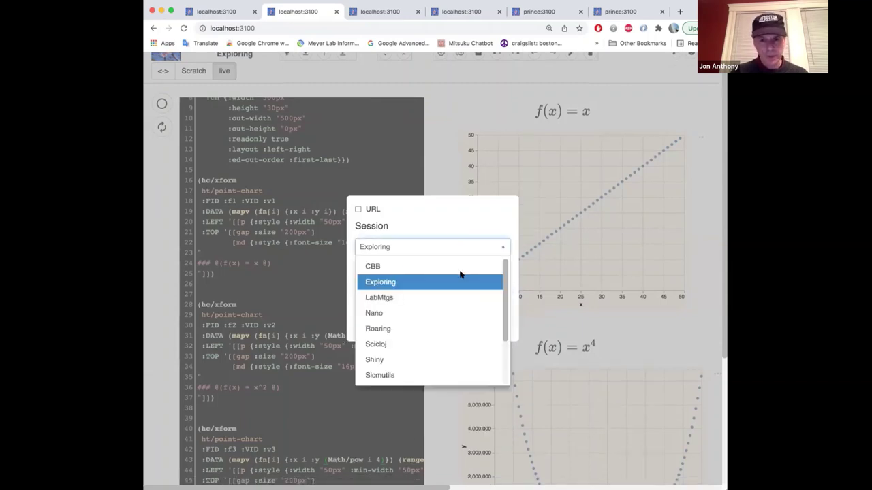
pyautogui.scroll(-2, 444, 313)
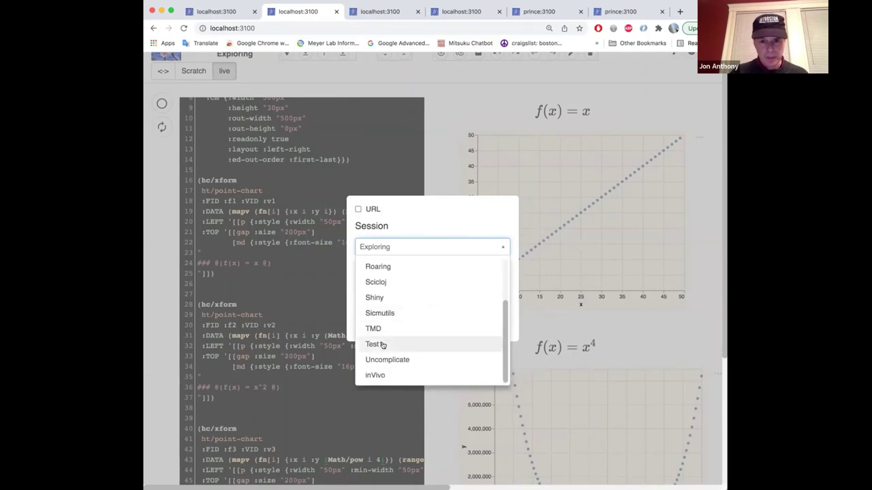
pyautogui.click(442, 342)
pyautogui.click(389, 300)
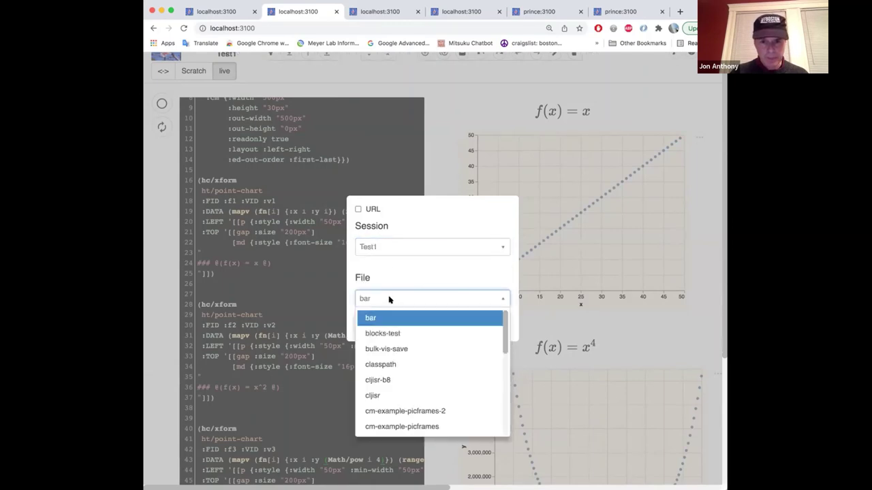
pyautogui.click(389, 349)
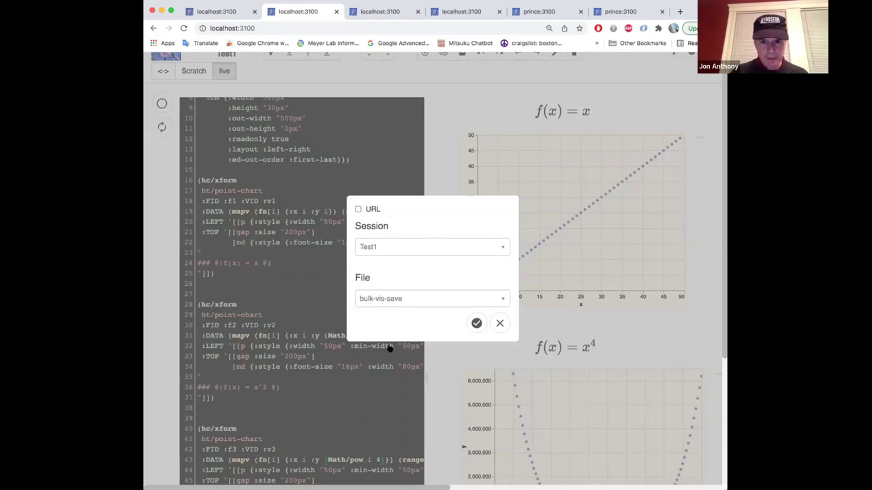
pyautogui.click(476, 323)
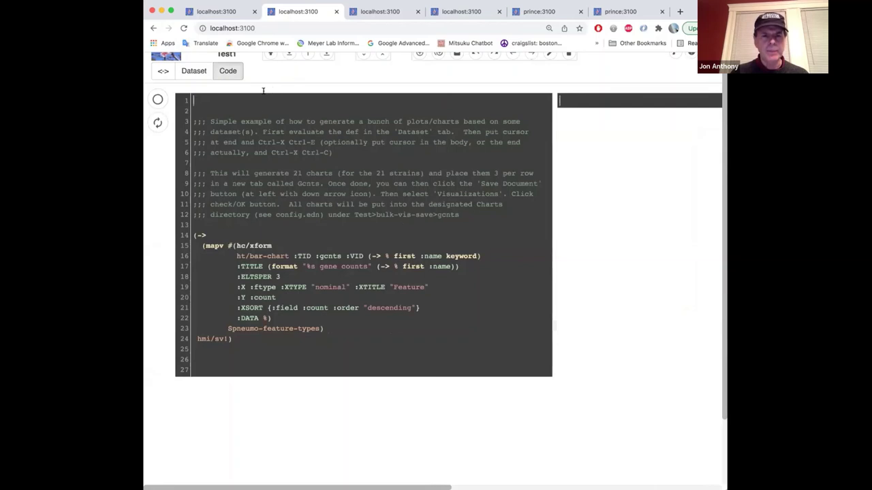
# Evaluate the whole Spneumo-feature-types definition in the Dataset section, and clear its output
pyautogui.click(194, 70)
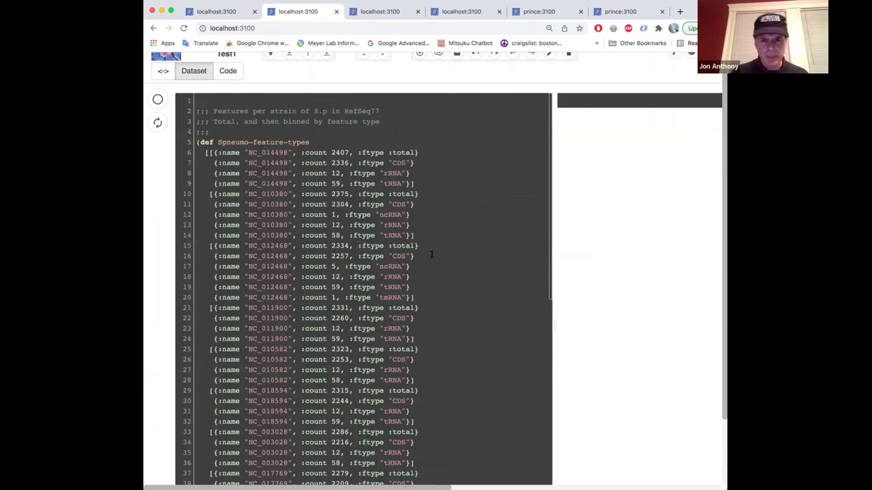
pyautogui.scroll(-15, 446, 292)
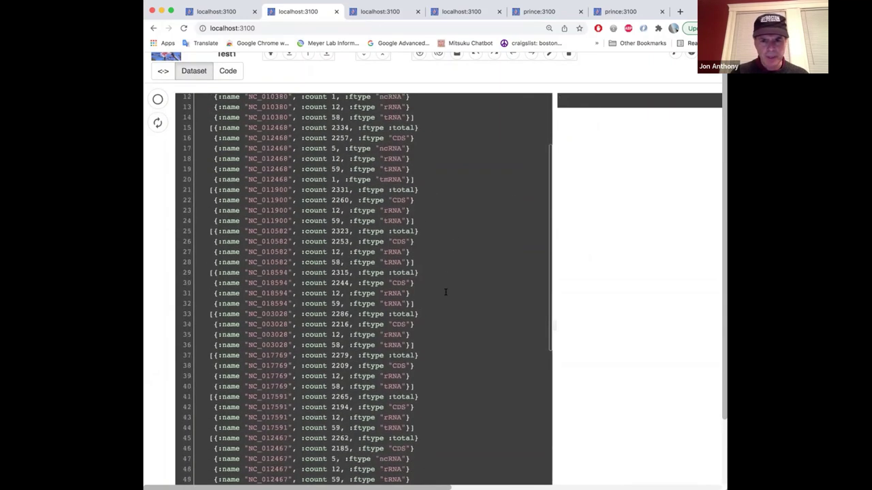
pyautogui.scroll(-5, 445, 293)
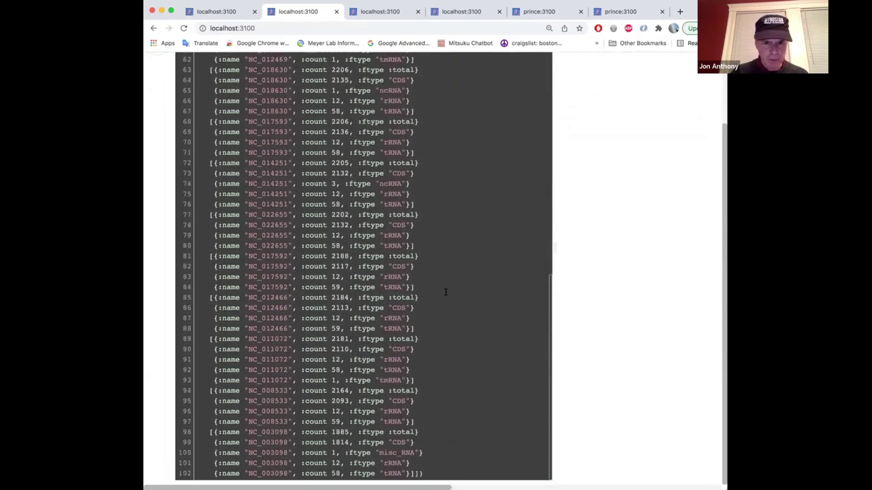
pyautogui.click(440, 476)
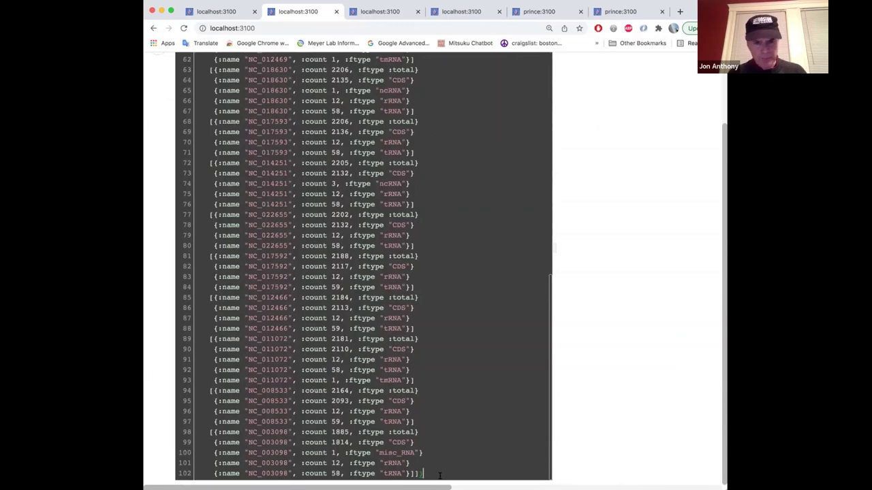
pyautogui.scroll(15, 481, 314)
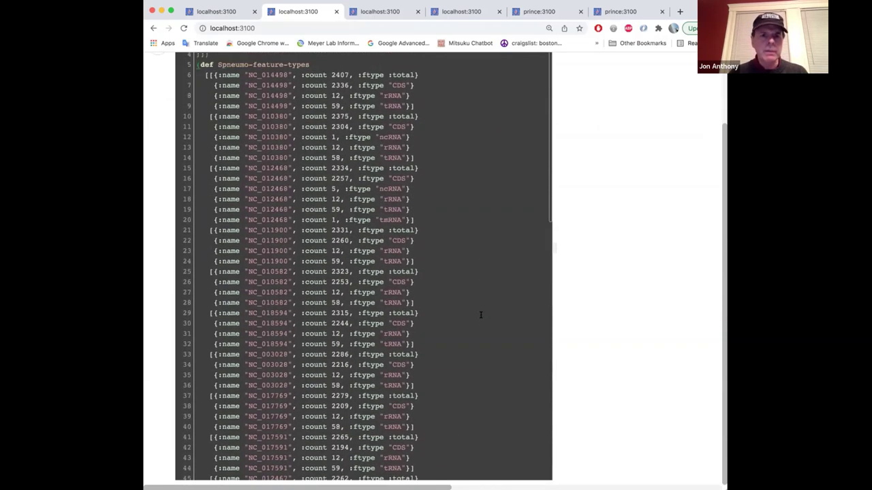
pyautogui.scroll(-15, 481, 314)
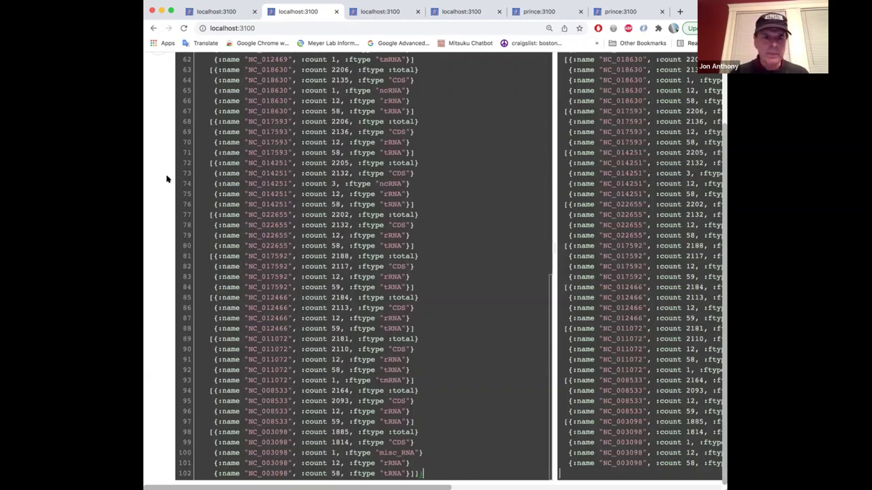
pyautogui.scroll(5, 166, 177)
pyautogui.click(158, 106)
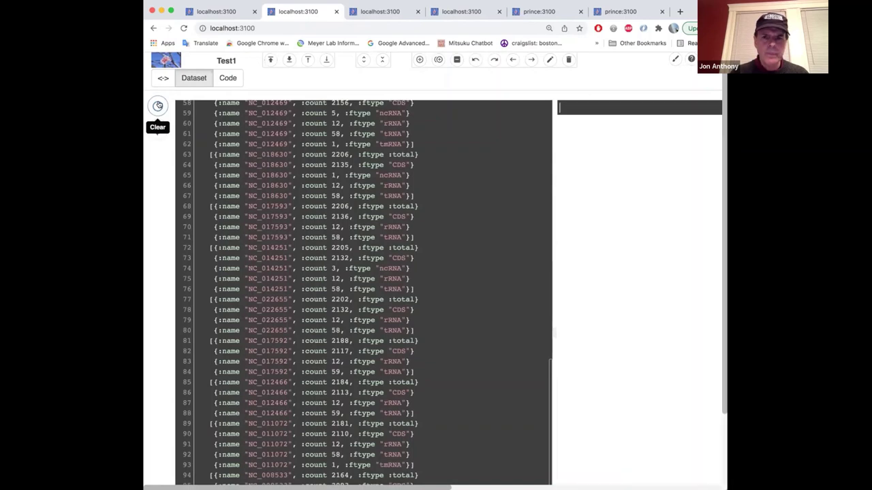
# Evaluate the complete threaded mapv form ending in hmi/sv! in the Code section to generate the gene count bar charts
pyautogui.click(231, 77)
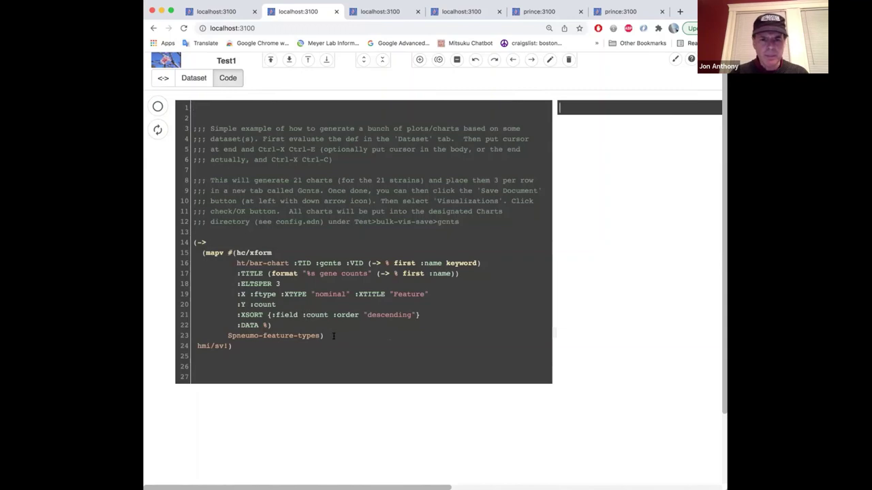
pyautogui.click(253, 342)
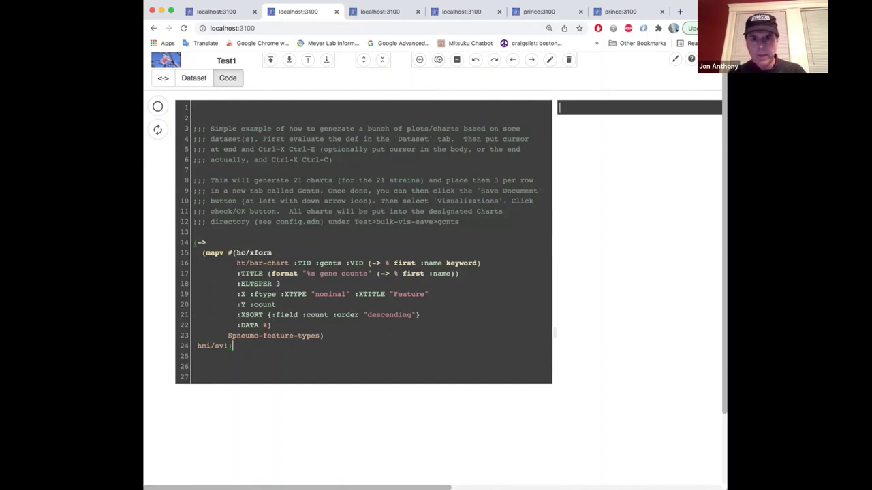
pyautogui.hotkey('ctrl', 'x')
pyautogui.hotkey('ctrl', 'e')
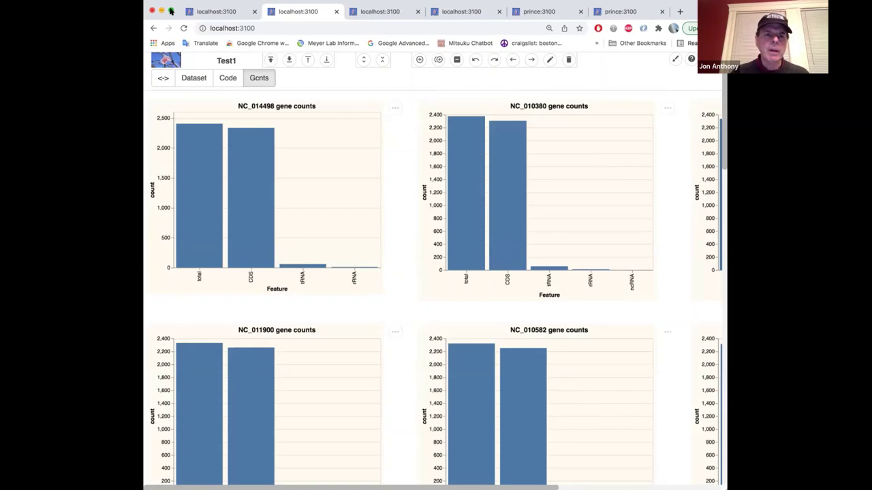
# Expand the browser window to full screen and review all the generated gene count charts
pyautogui.click(171, 11)
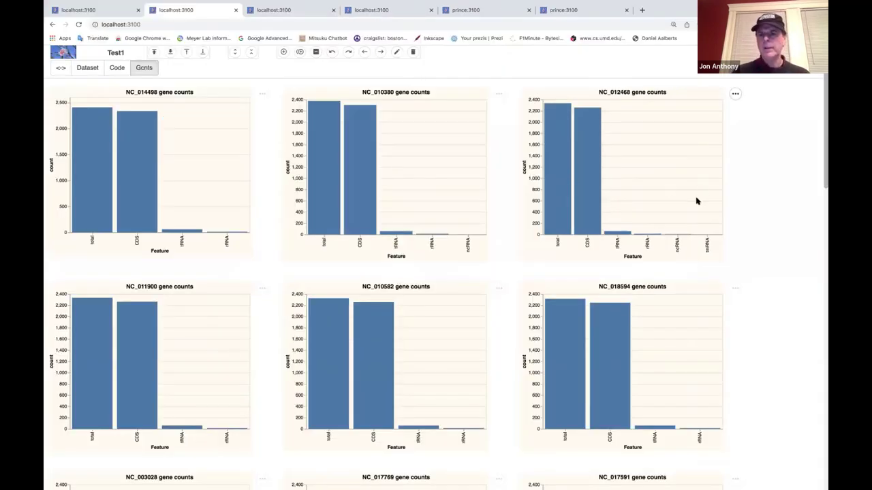
pyautogui.scroll(-10, 772, 223)
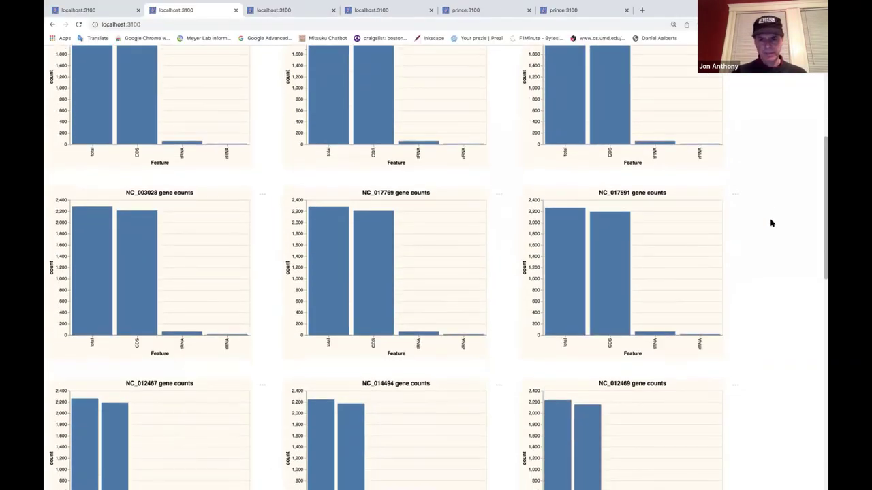
pyautogui.scroll(-8, 772, 222)
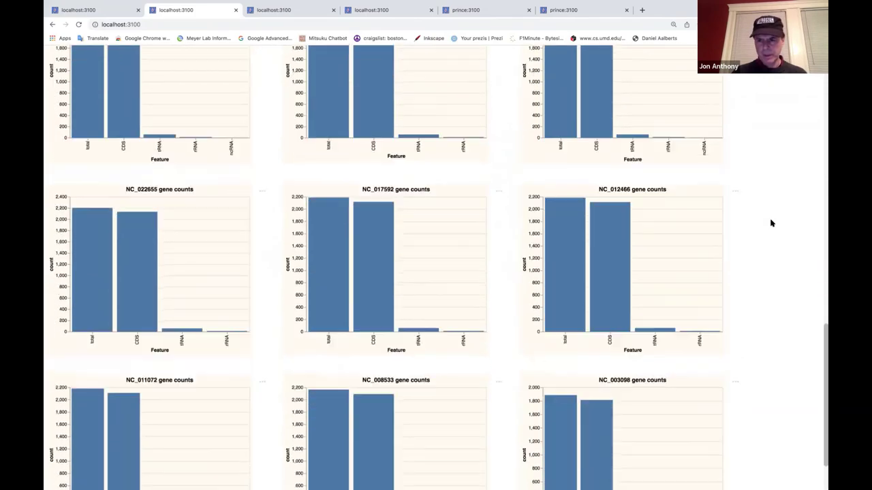
pyautogui.scroll(6, 772, 223)
pyautogui.scroll(15, 772, 223)
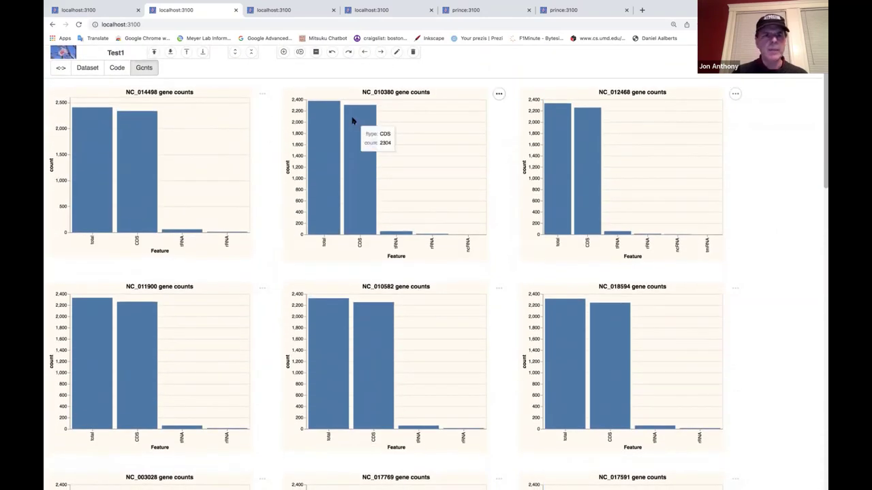
# Save all of the document's visualizations as PNGs
pyautogui.click(171, 54)
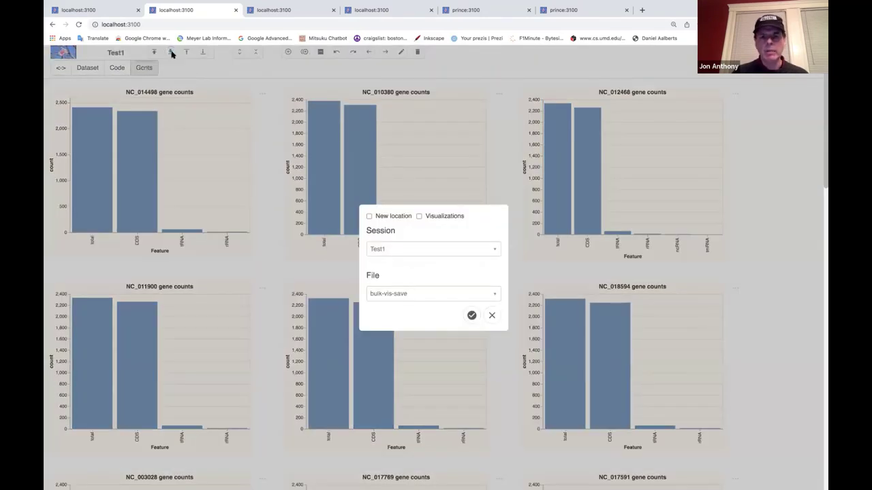
pyautogui.click(419, 216)
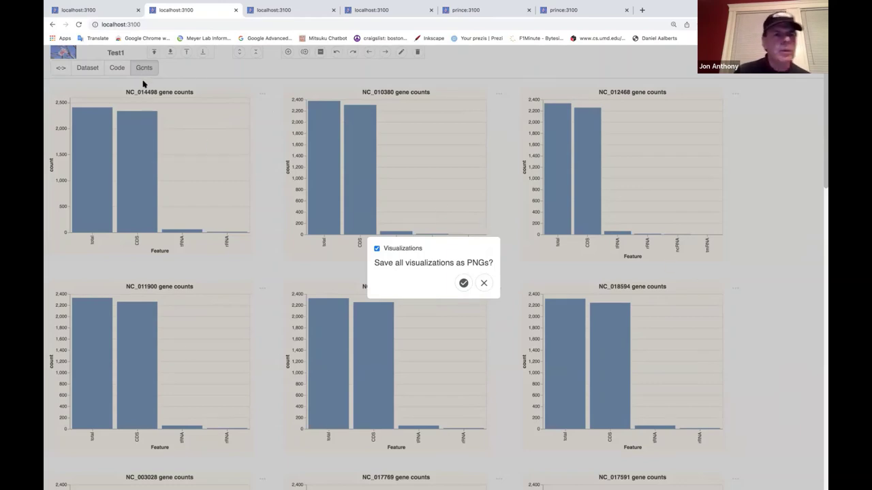
pyautogui.click(463, 283)
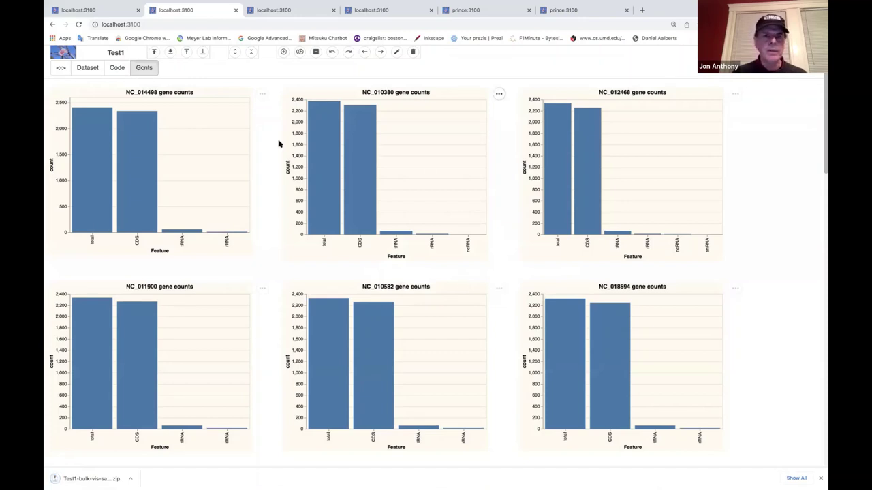
# Take the browser window out of full screen and check the individual export options of the NC_014498 gene counts chart
pyautogui.moveTo(96, 2)
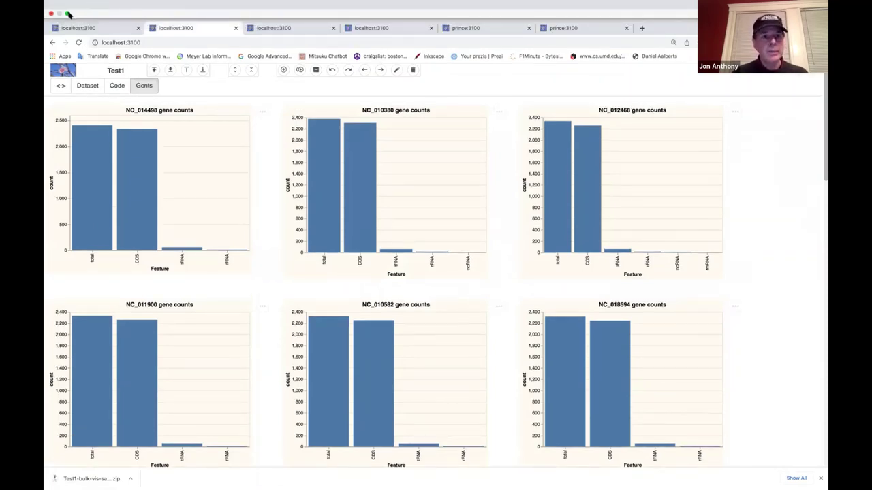
pyautogui.click(68, 14)
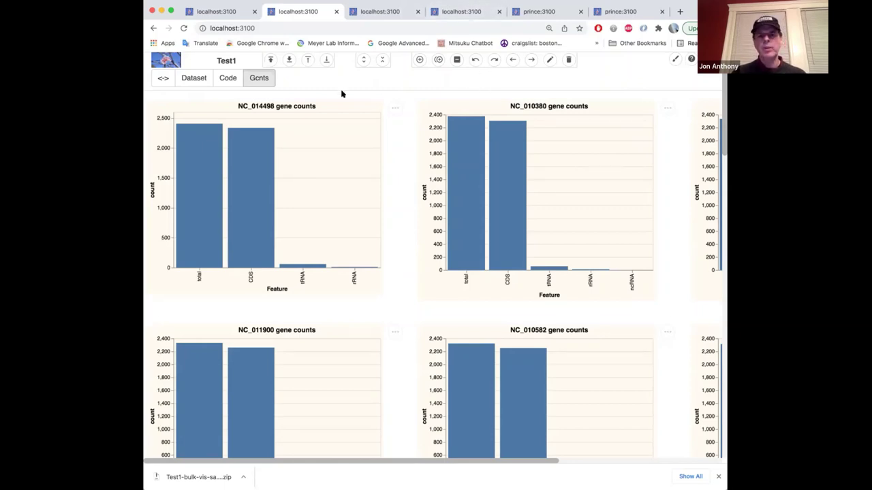
pyautogui.click(394, 109)
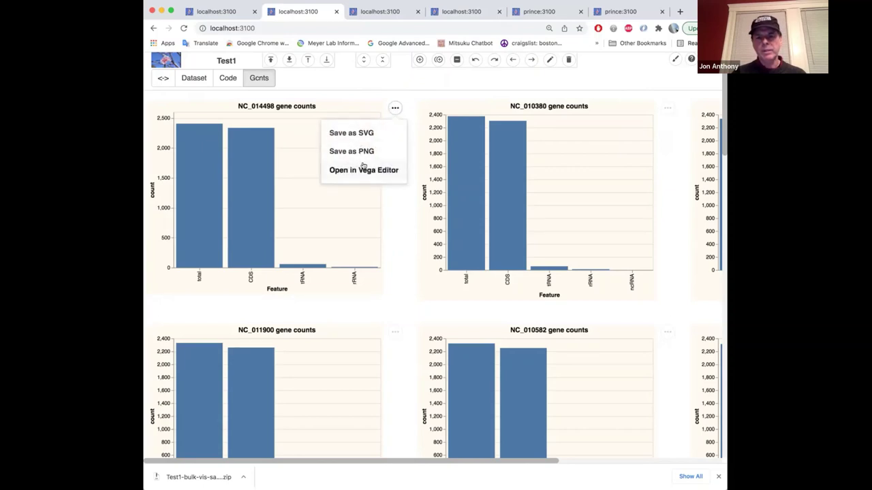
pyautogui.click(667, 108)
pyautogui.click(654, 75)
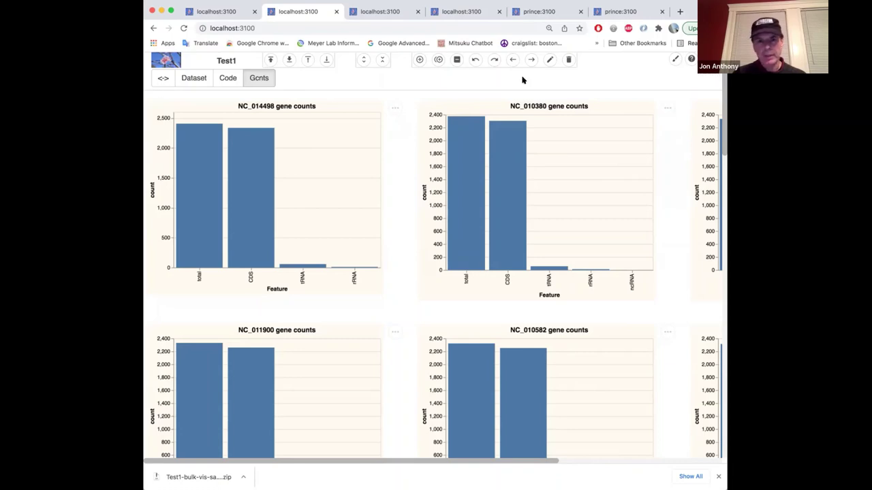
# Open the Saite web site linked in the Preliminaries section of the TMD document
pyautogui.click(209, 13)
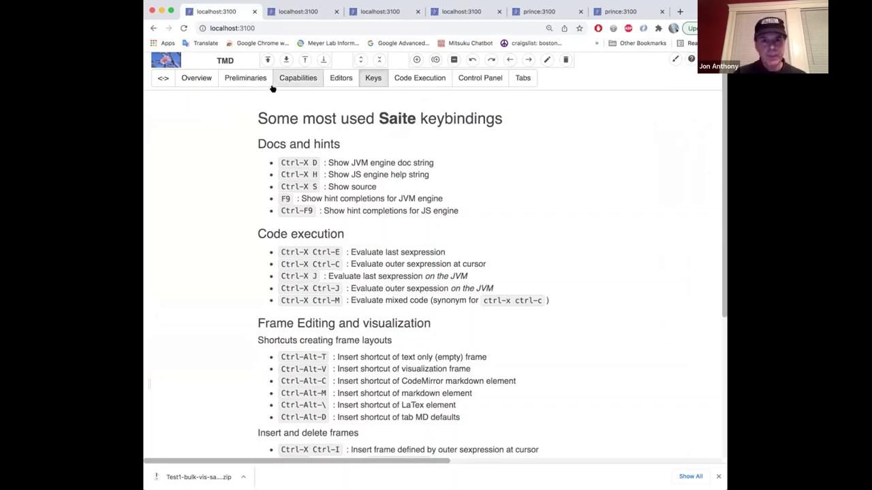
pyautogui.click(247, 76)
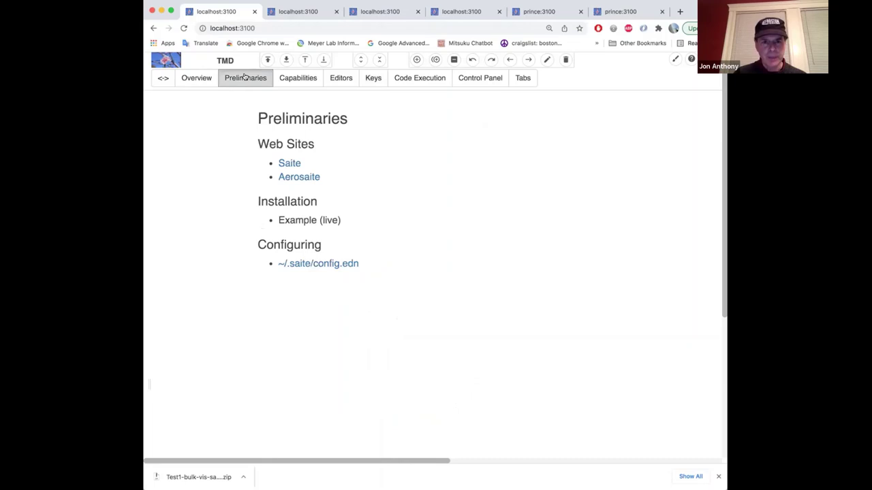
pyautogui.click(288, 164)
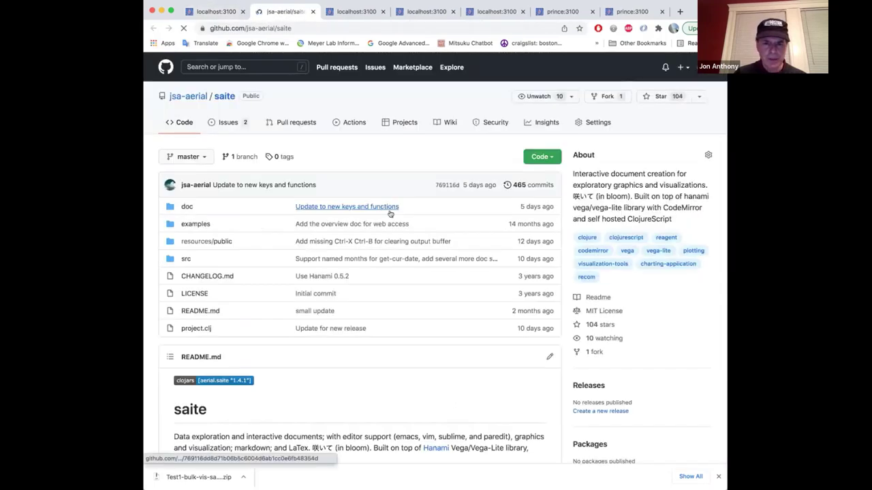
# Skim the saite repository's README, covering the introduction and the outline of documentation topics, and return to its beginning
pyautogui.scroll(-10, 391, 216)
pyautogui.scroll(-15, 418, 239)
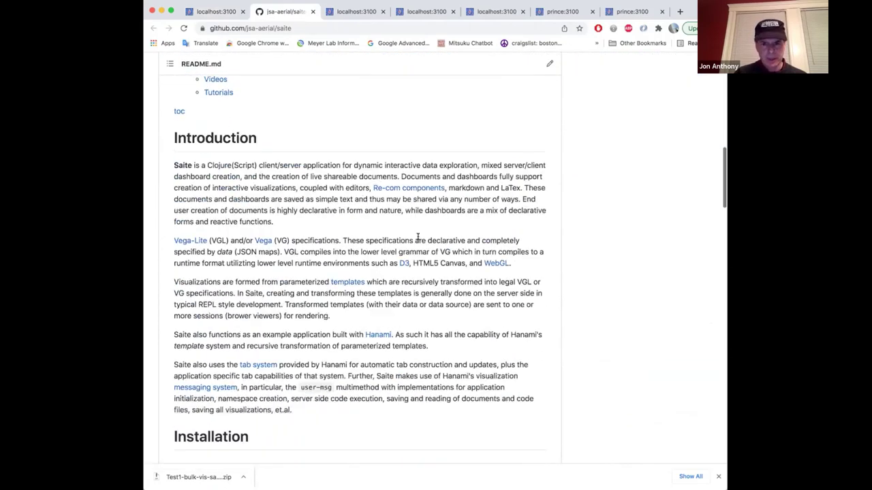
pyautogui.scroll(-10, 418, 240)
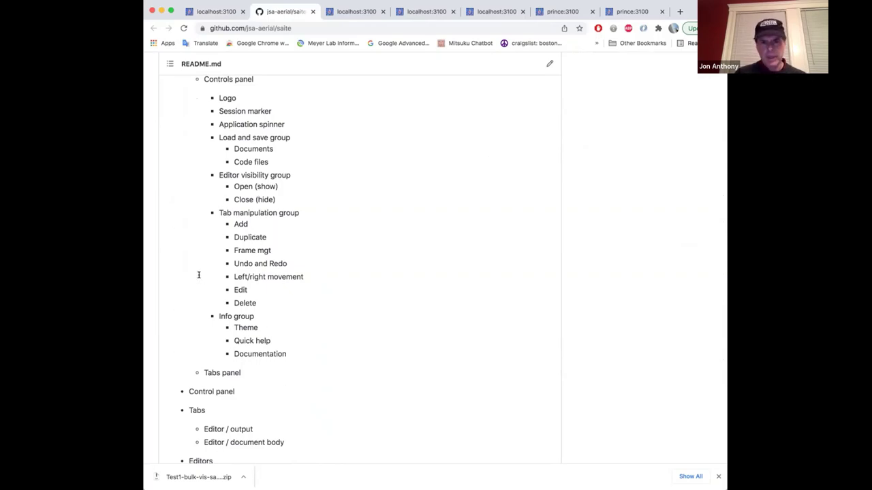
pyautogui.scroll(-5, 370, 322)
pyautogui.scroll(-10, 371, 322)
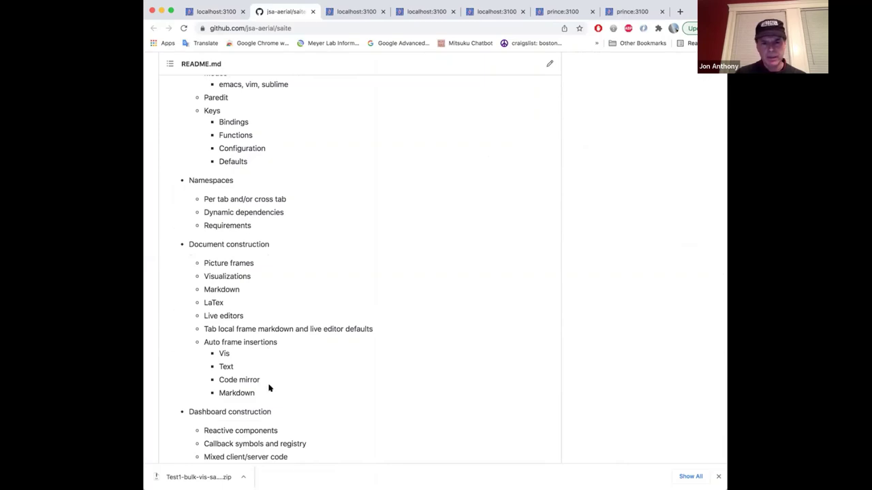
pyautogui.scroll(-10, 269, 387)
pyautogui.scroll(8, 270, 388)
pyautogui.scroll(20, 270, 387)
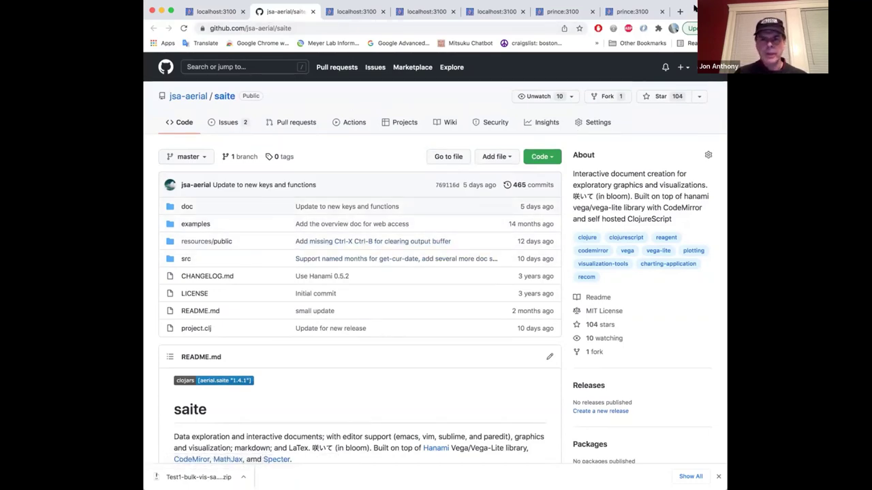
# Open the Editors section of the TMD document and highlight the heading "Editors are programmable with ClojureScript"
pyautogui.click(344, 10)
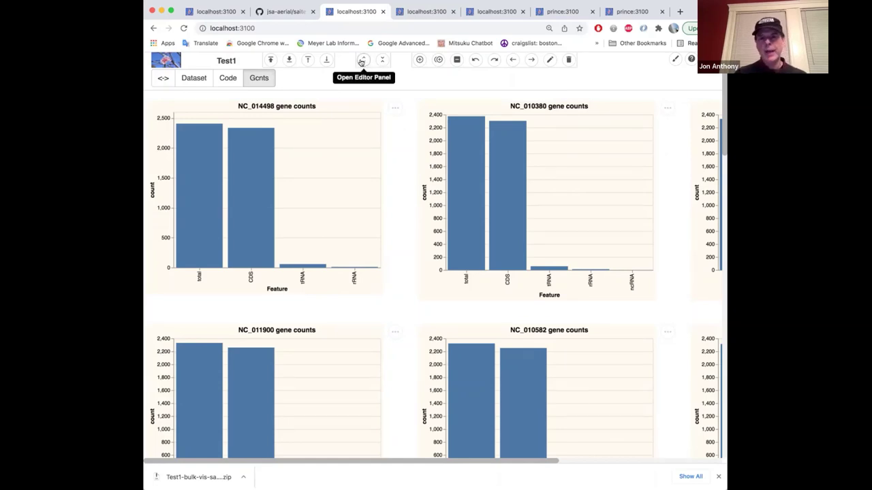
pyautogui.click(215, 11)
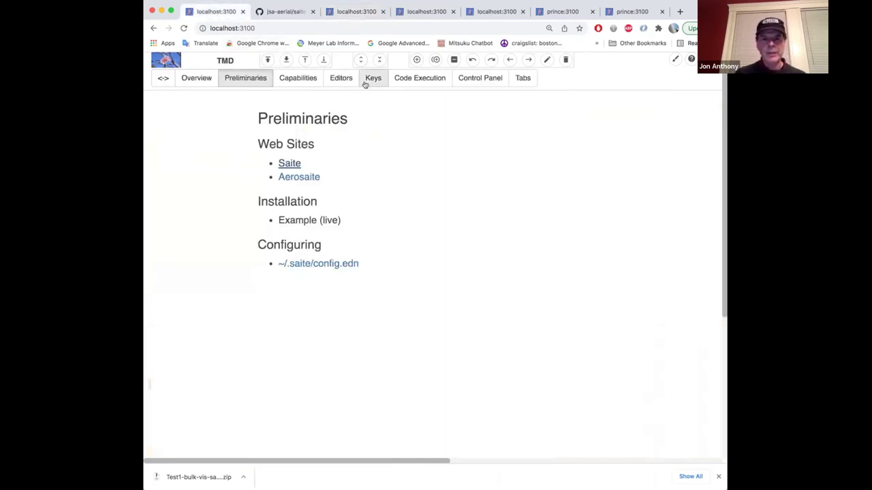
pyautogui.click(341, 78)
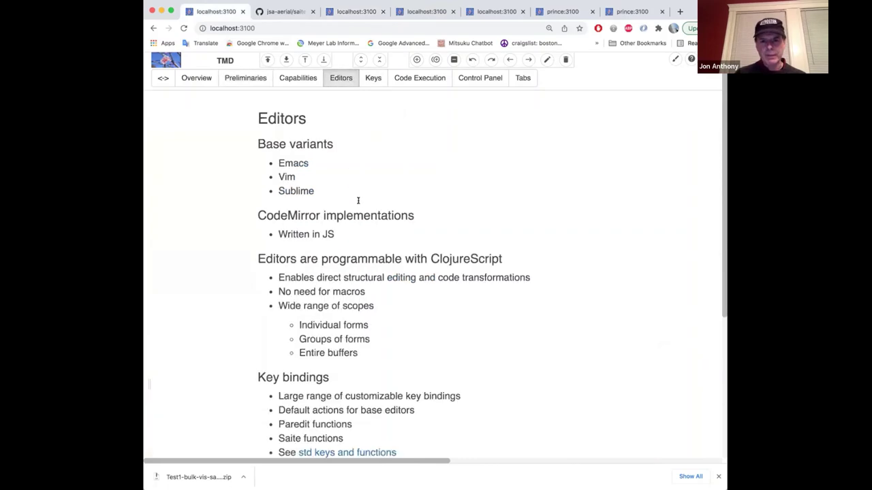
pyautogui.tripleClick(357, 259)
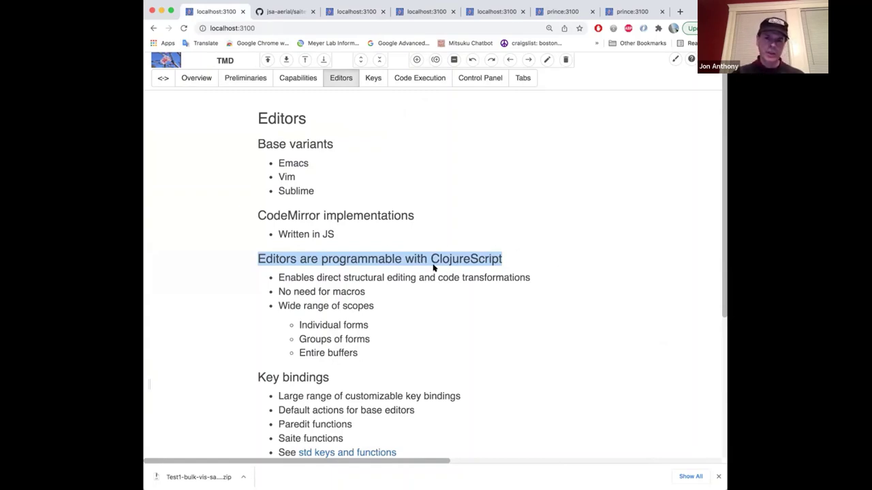
# Switch back to the Test1 document with the gene count charts
pyautogui.click(355, 12)
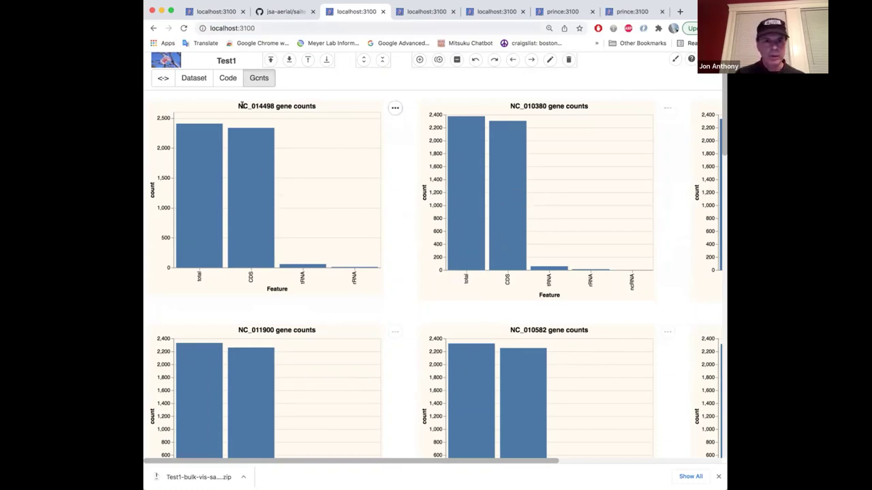
pyautogui.click(211, 9)
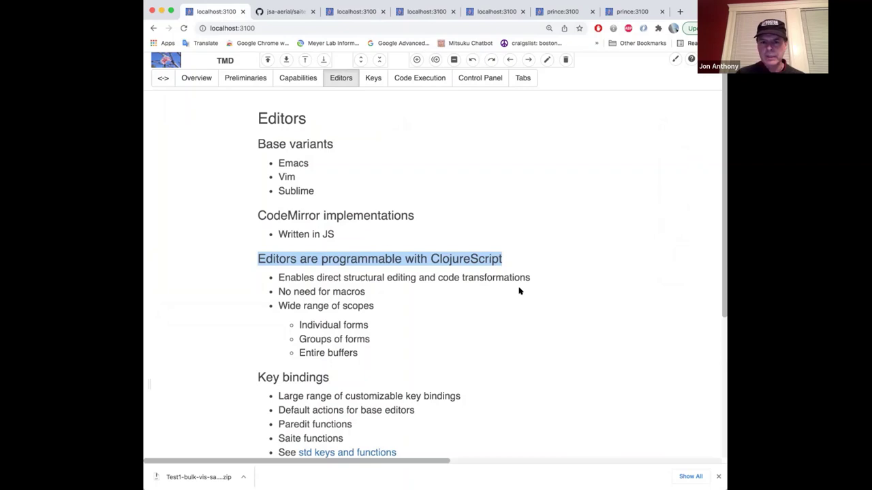
pyautogui.click(353, 9)
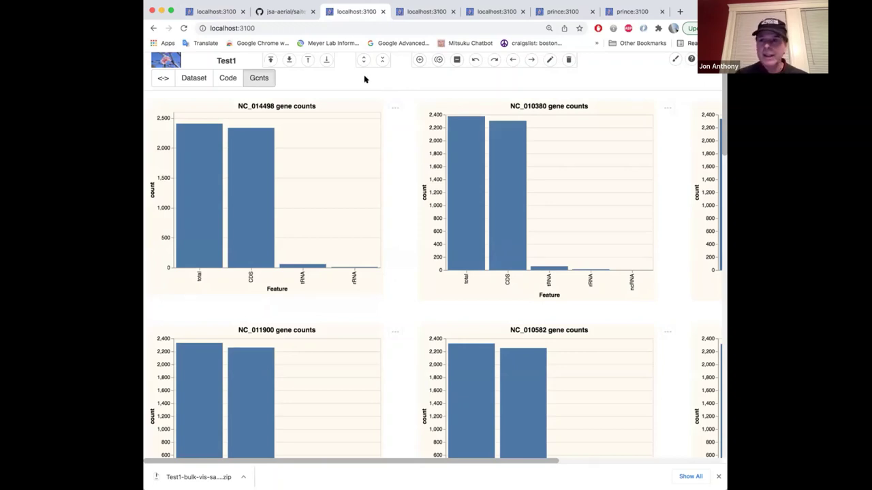
pyautogui.click(271, 60)
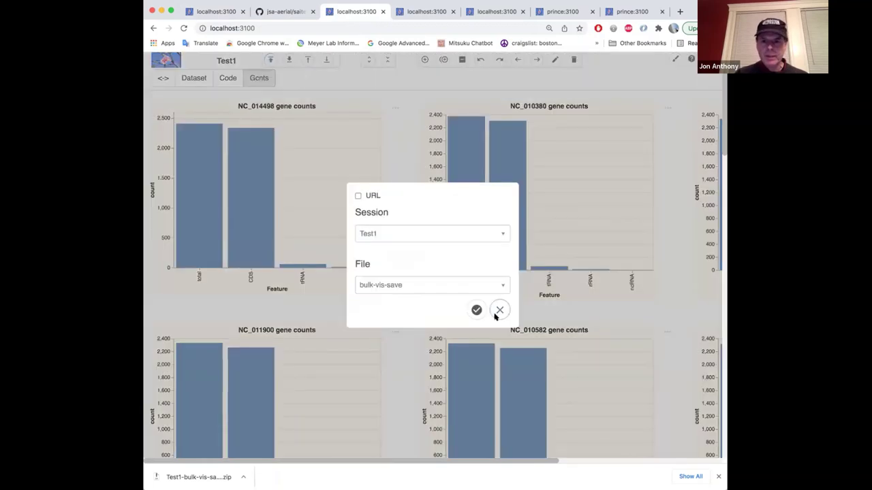
pyautogui.click(419, 233)
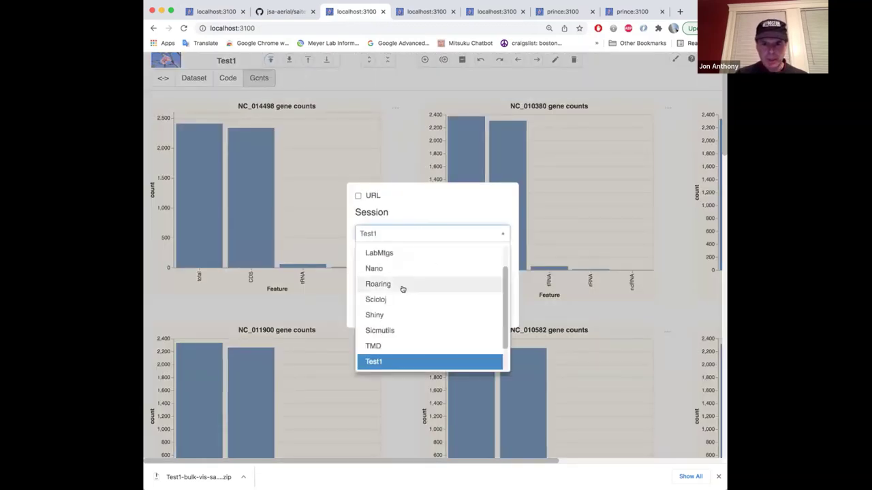
pyautogui.click(376, 314)
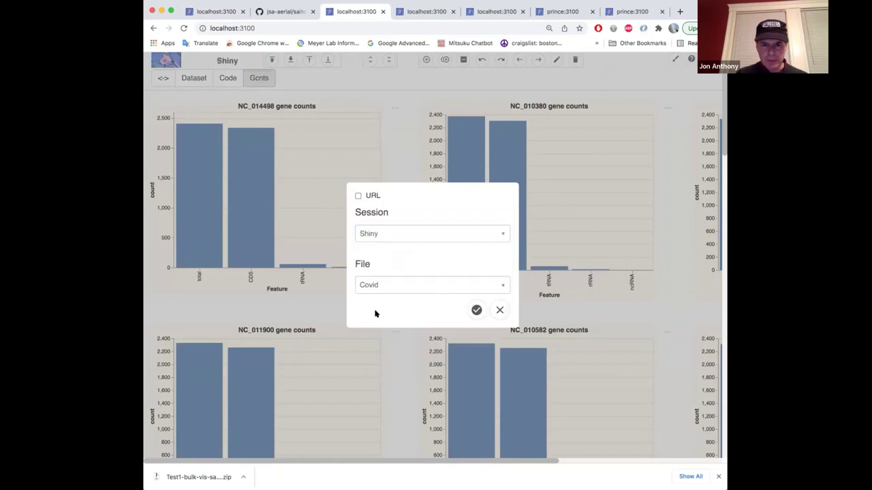
pyautogui.click(397, 287)
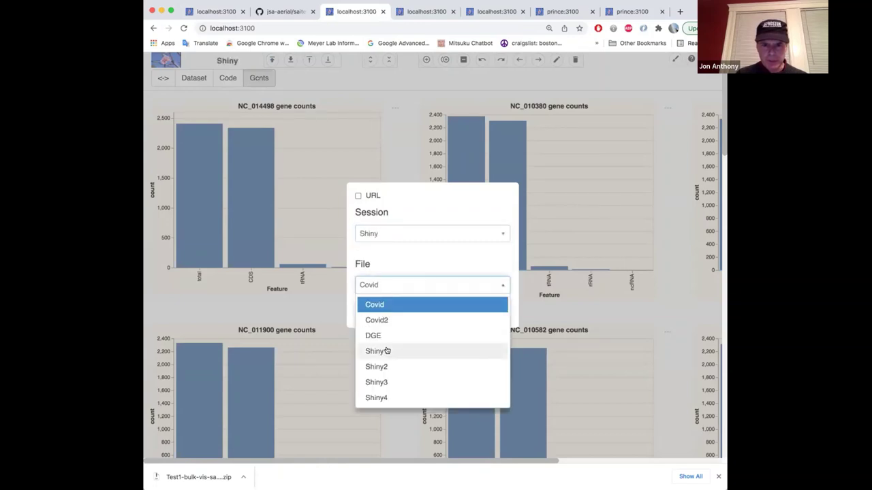
pyautogui.click(387, 350)
pyautogui.click(477, 310)
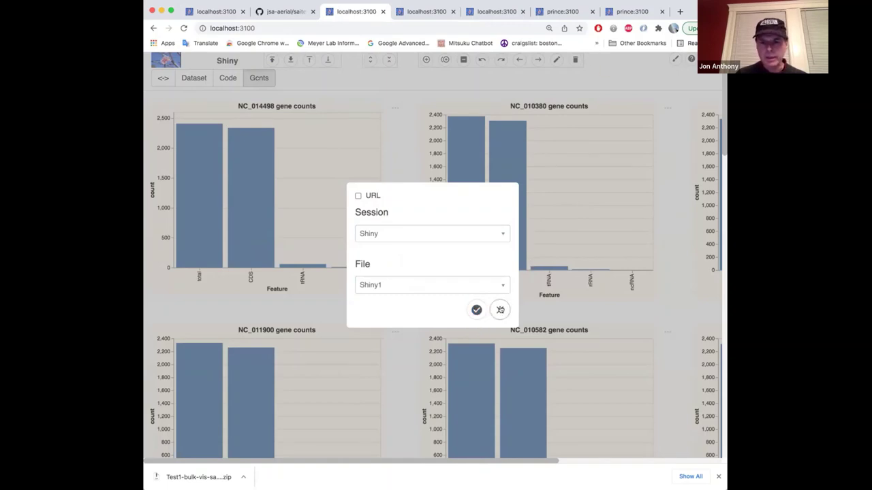
pyautogui.click(499, 310)
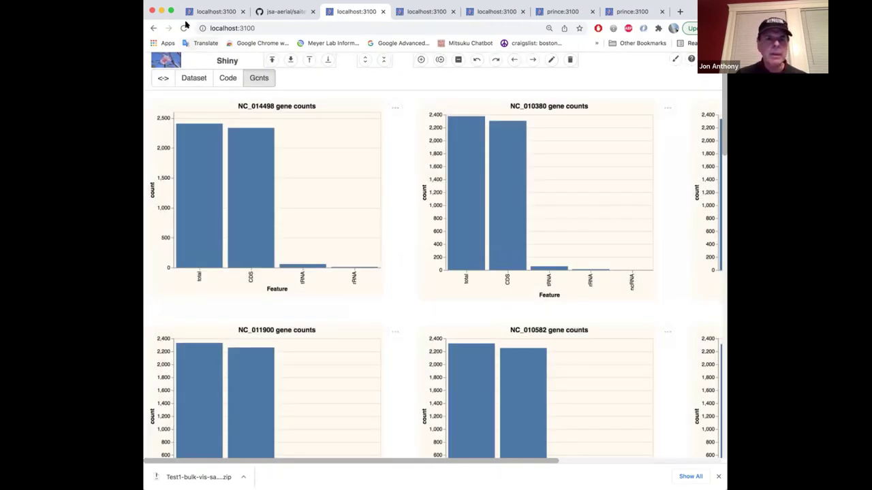
# Reload the page and load the Shiny1 document from the Shiny session
pyautogui.click(184, 28)
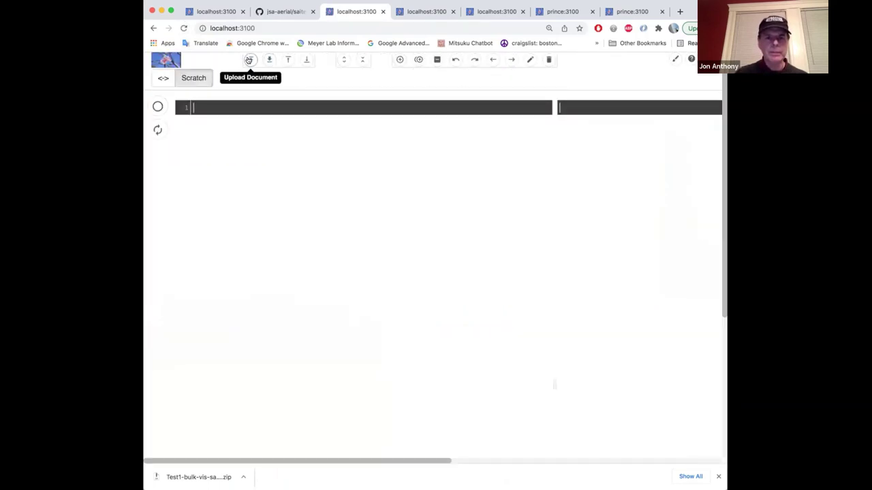
pyautogui.click(248, 60)
pyautogui.click(448, 237)
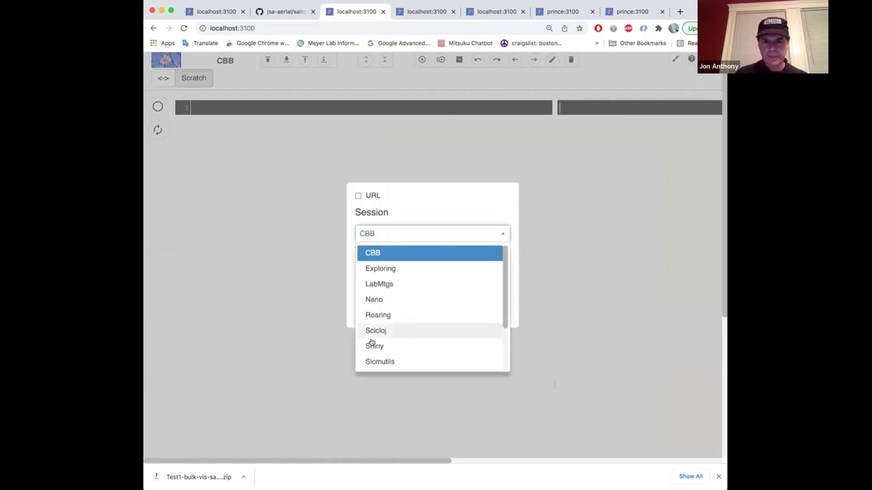
pyautogui.click(379, 346)
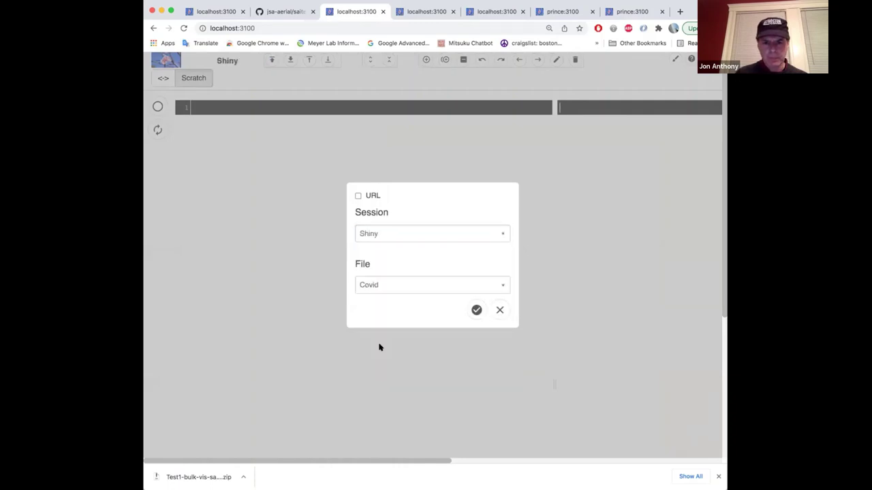
pyautogui.click(384, 287)
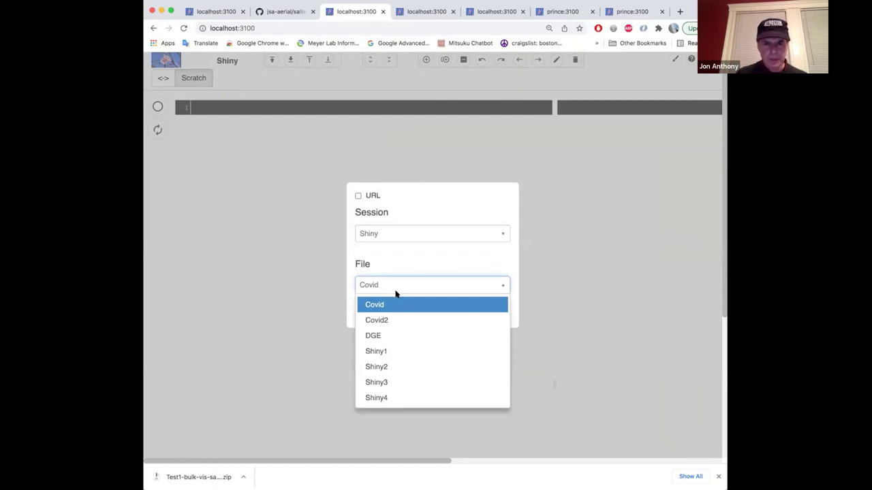
pyautogui.click(378, 350)
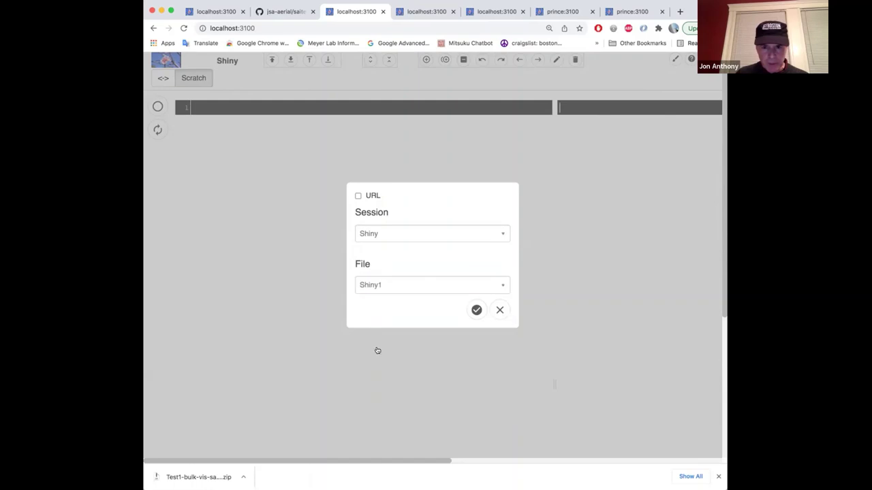
pyautogui.click(476, 310)
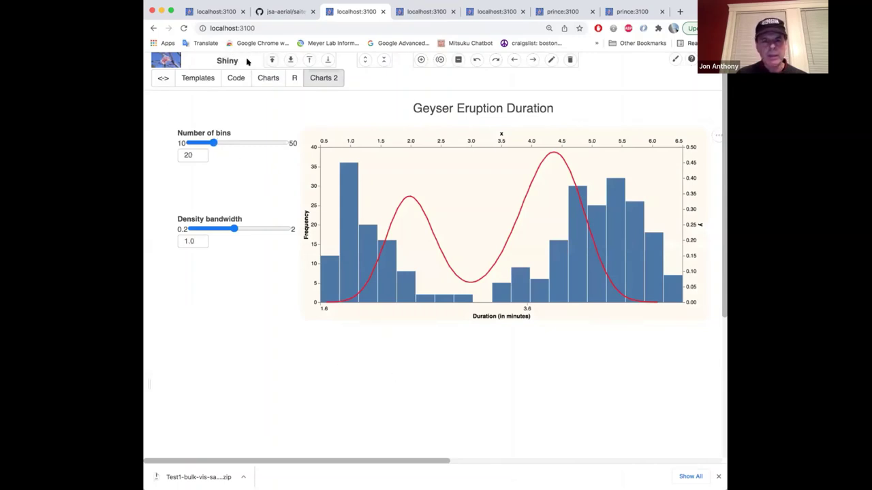
# Examine the ClojureScript code in the Templates section, from the :cljs marker through the component definitions
pyautogui.click(198, 81)
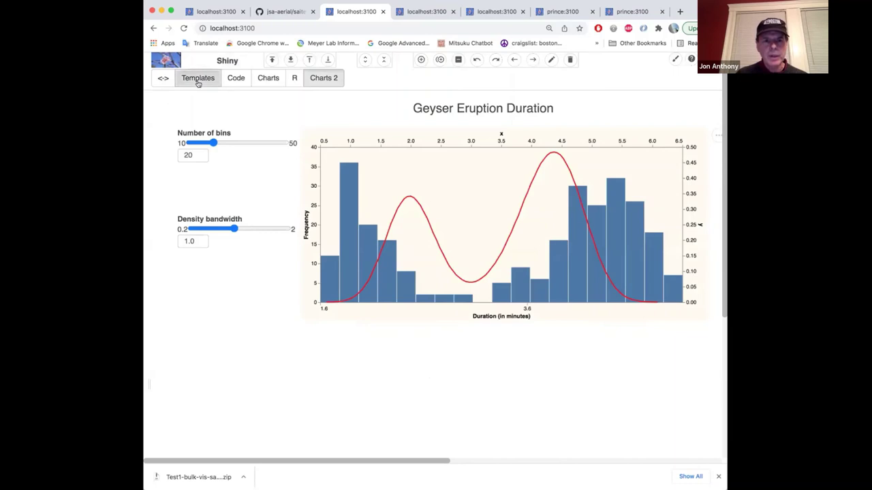
pyautogui.click(212, 124)
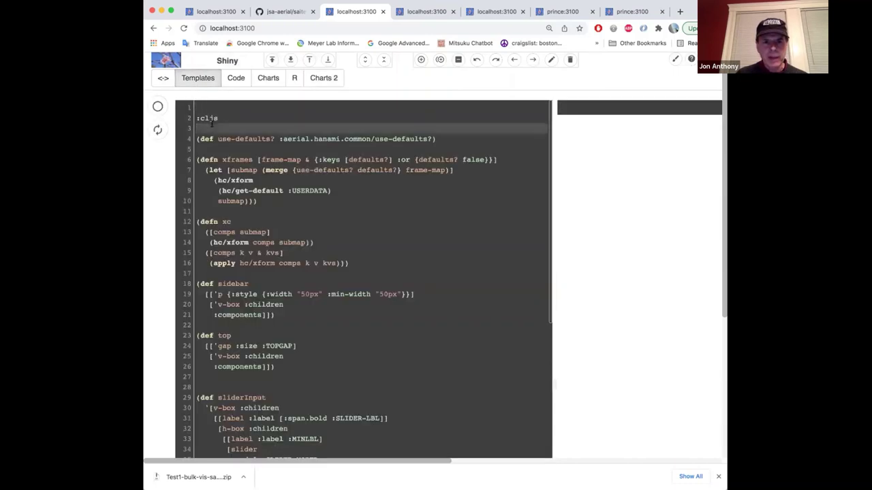
pyautogui.click(208, 113)
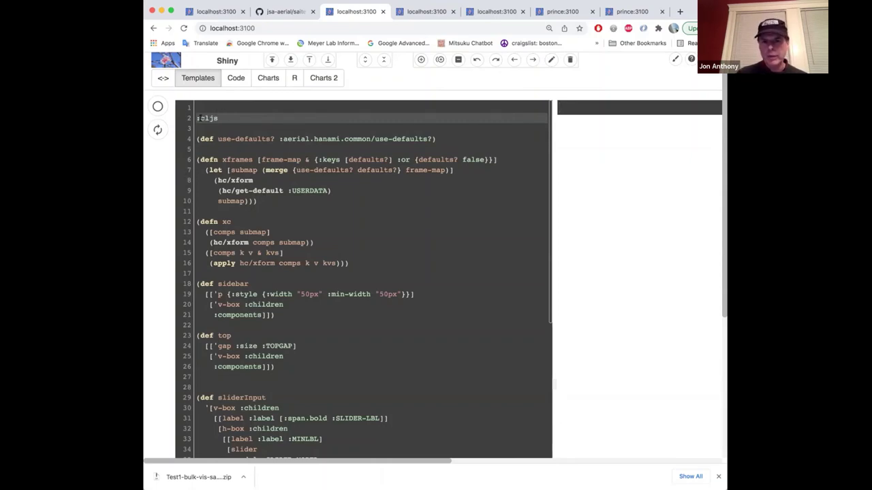
pyautogui.moveTo(208, 118); pyautogui.dragTo(212, 118)
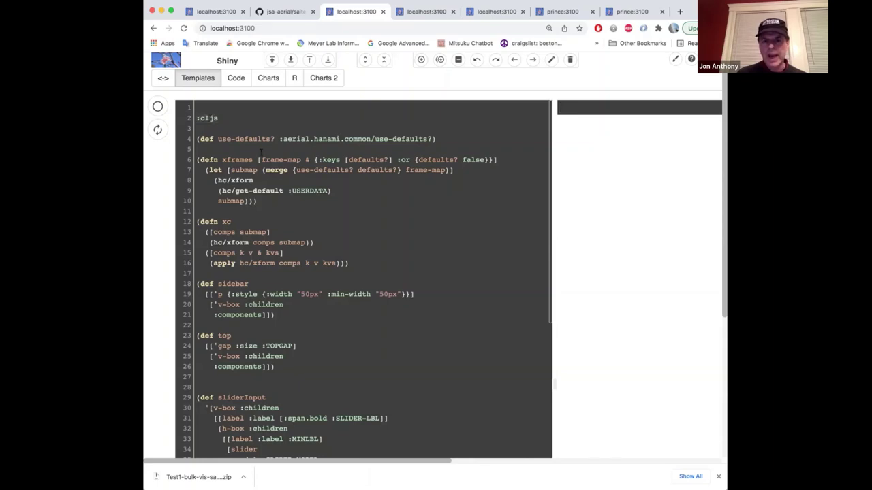
pyautogui.scroll(-5, 259, 150)
pyautogui.scroll(-15, 260, 156)
pyautogui.scroll(-3, 260, 156)
pyautogui.scroll(20, 260, 156)
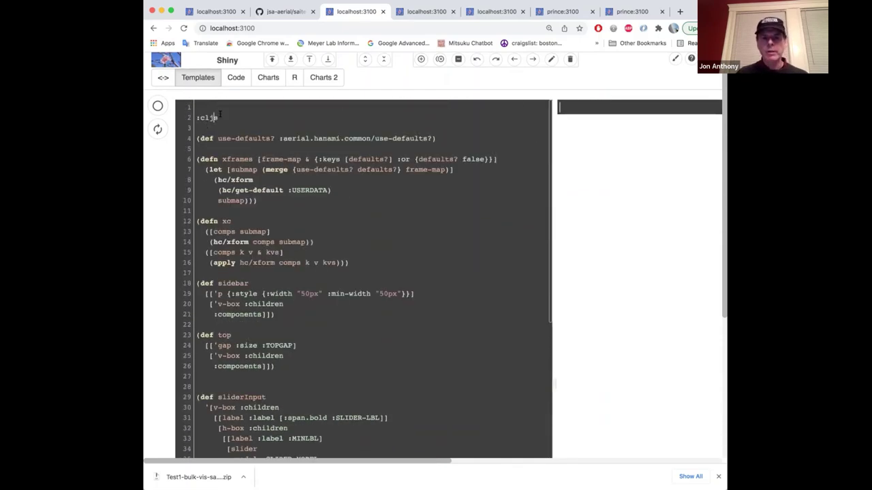
# Examine the Shiny document's Code section, from the :clj dataset and binning functions through the :cljs and :mixed slider functions
pyautogui.click(236, 77)
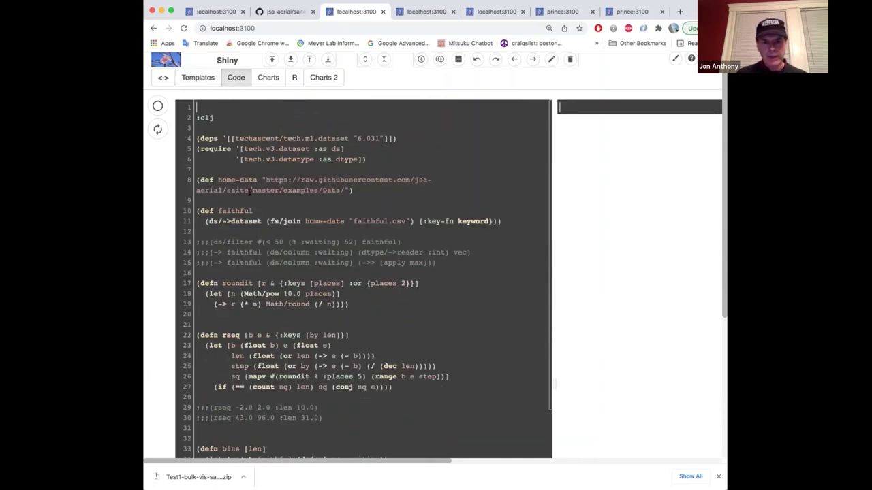
pyautogui.scroll(-6, 263, 252)
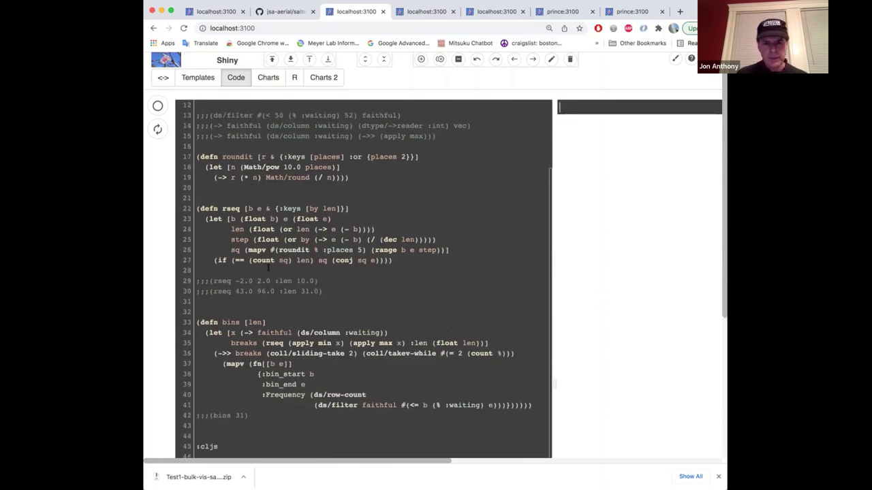
pyautogui.scroll(-3, 268, 267)
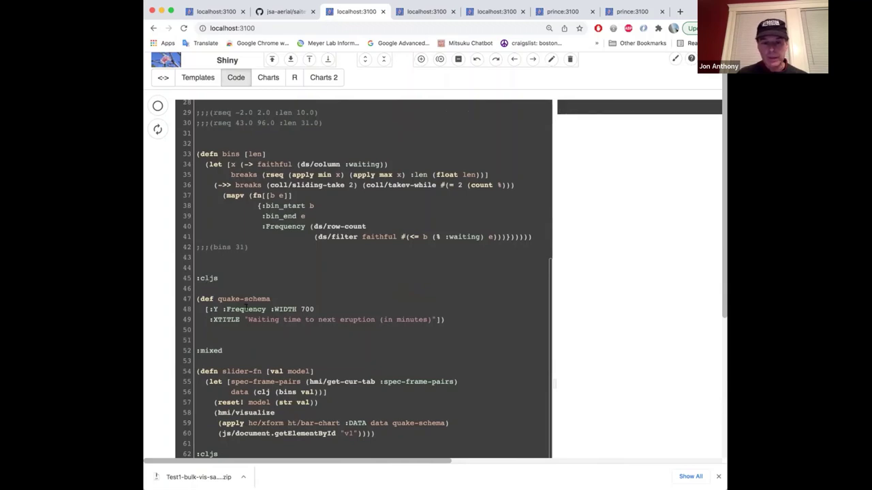
pyautogui.scroll(-4, 298, 330)
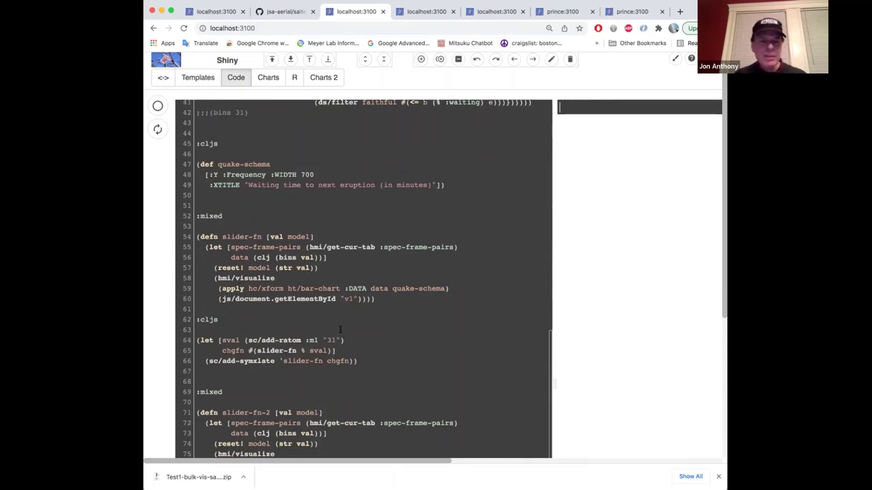
pyautogui.scroll(-2, 323, 343)
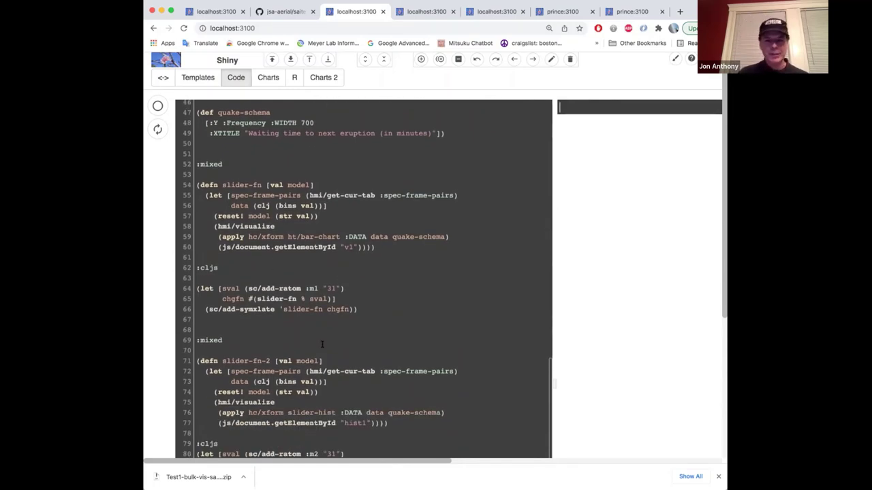
pyautogui.scroll(10, 323, 344)
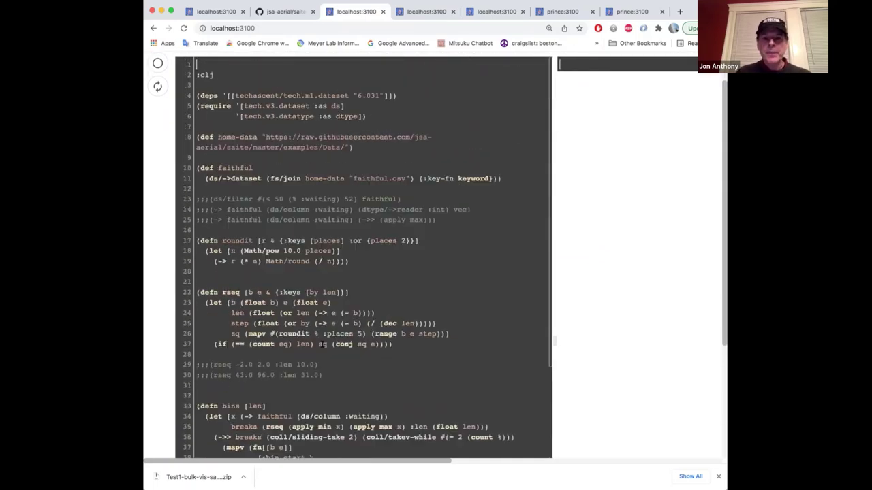
pyautogui.scroll(2, 266, 146)
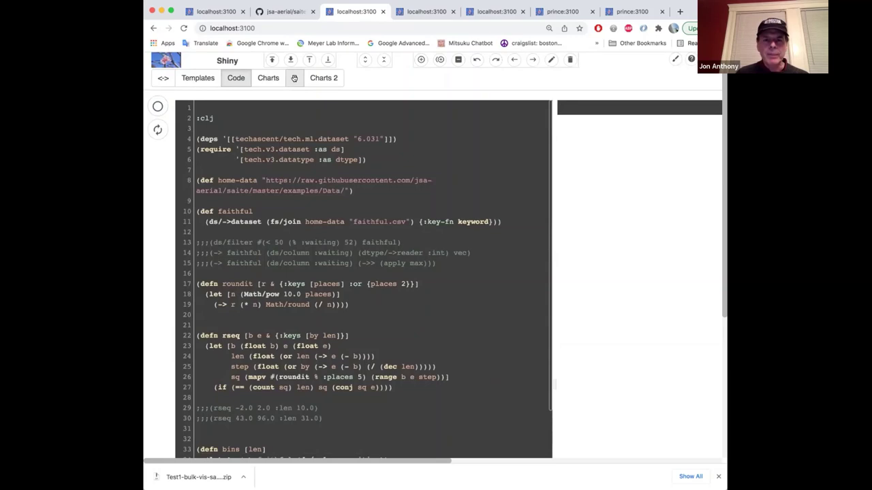
# Show the Histogram of Waiting Times in the Charts section and vary its number of bins through 42, 24 and 37, ending at 30
pyautogui.click(268, 77)
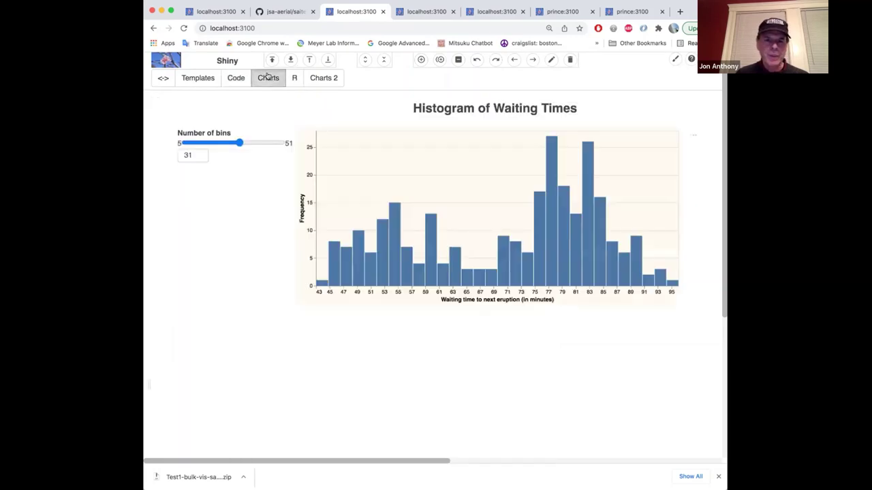
pyautogui.click(261, 142)
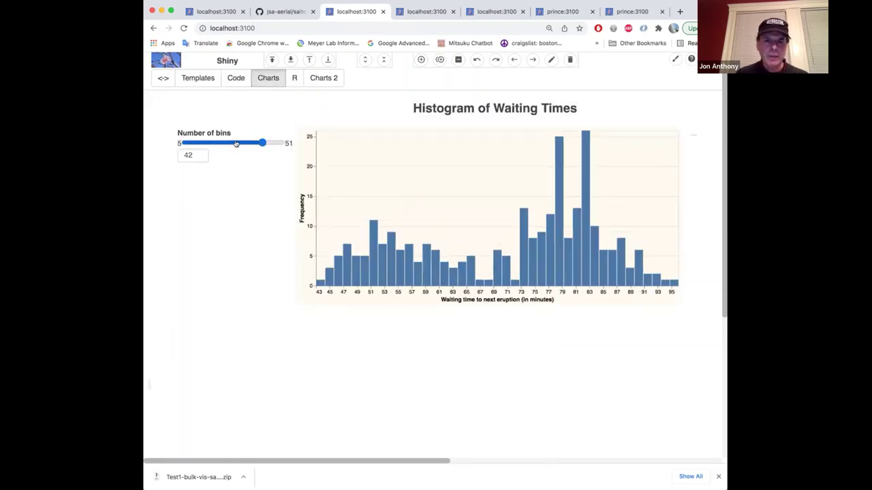
pyautogui.click(225, 143)
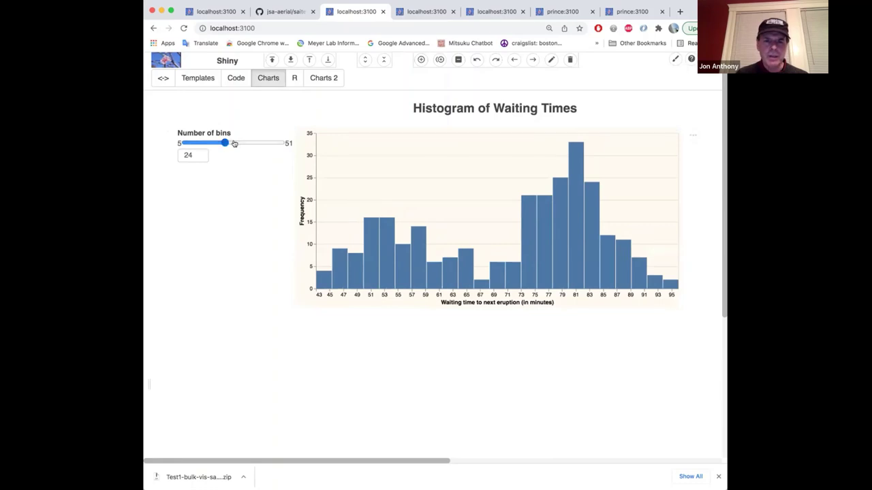
pyautogui.click(251, 142)
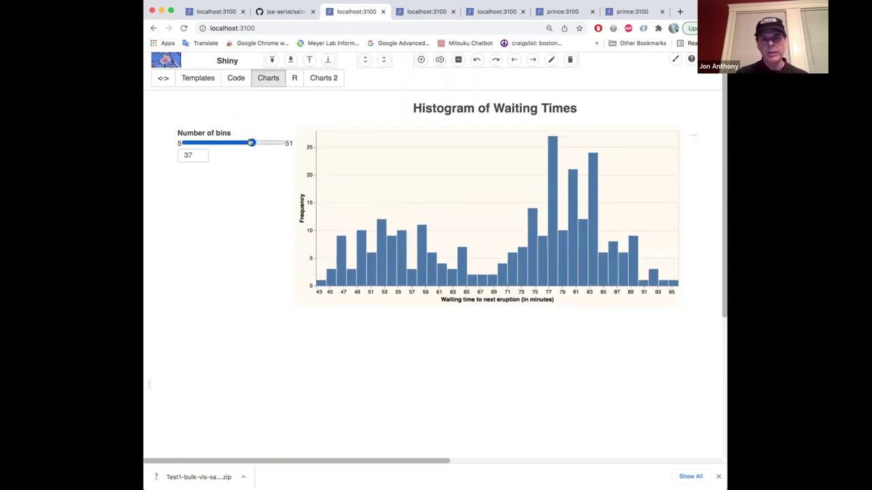
pyautogui.click(227, 142)
pyautogui.click(237, 143)
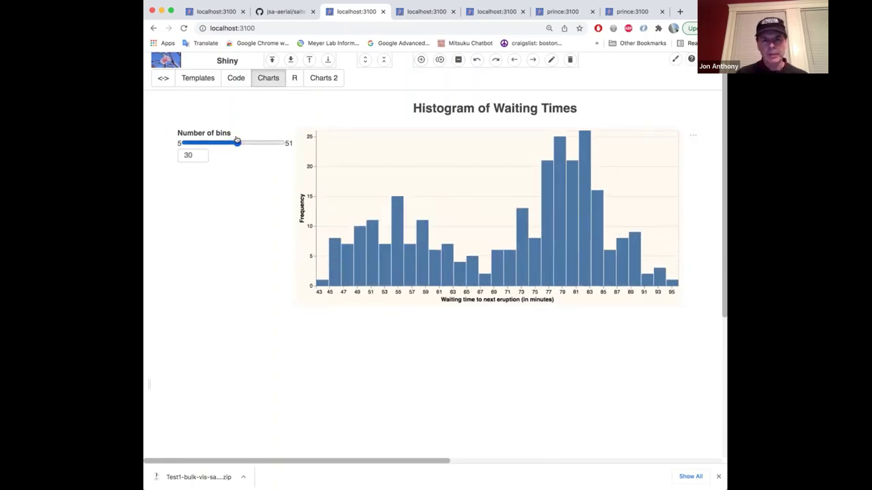
# In the Geyser Eruption Duration chart of Charts 2, set the density bandwidth to 1.2 and the number of bins to 32, finally 23
pyautogui.click(325, 77)
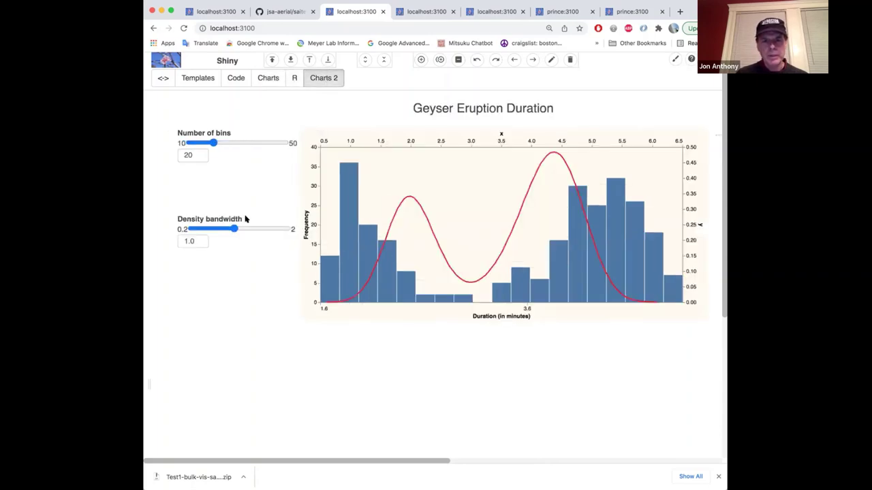
pyautogui.click(252, 229)
pyautogui.moveTo(252, 229)
pyautogui.mouseDown()
pyautogui.moveTo(234, 228)
pyautogui.moveTo(245, 229)
pyautogui.mouseUp()
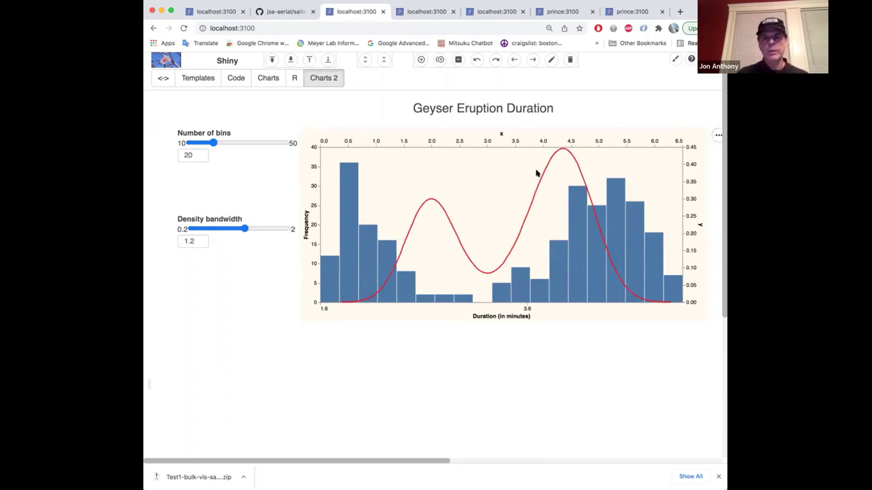
pyautogui.click(242, 143)
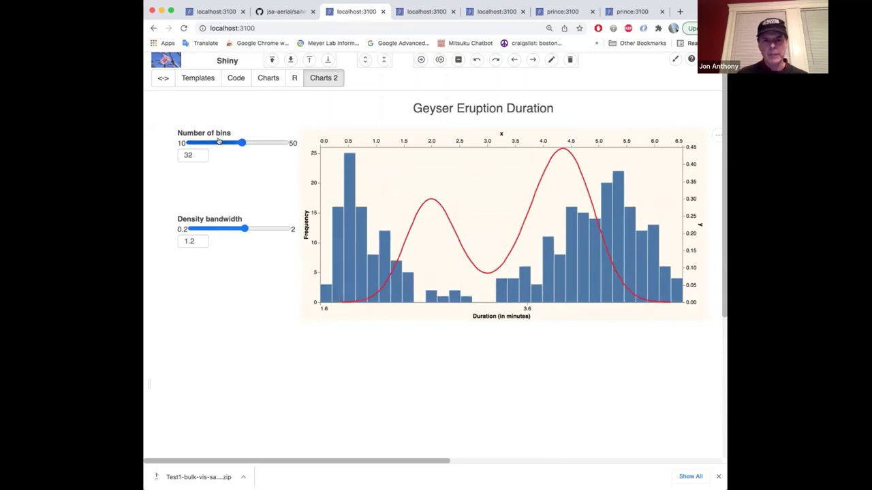
pyautogui.click(219, 143)
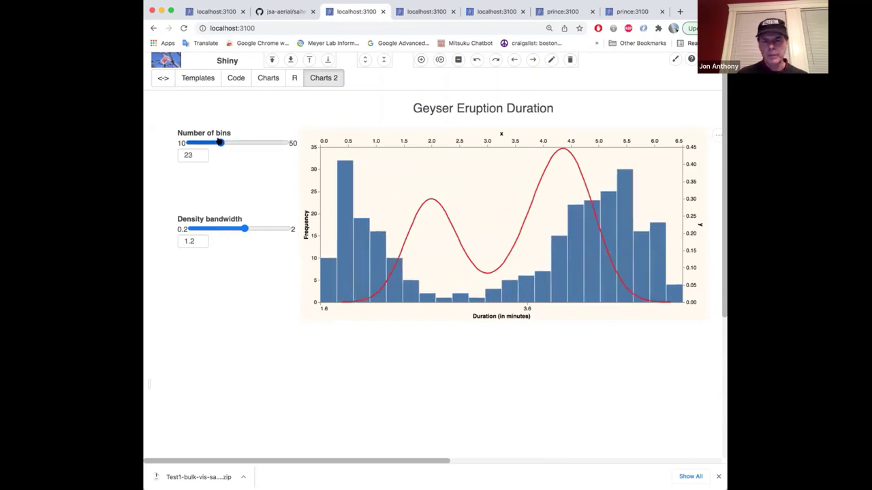
# Examine the R section's code and highlight the two :cljs let forms that register bins-fn and density-fn
pyautogui.click(294, 78)
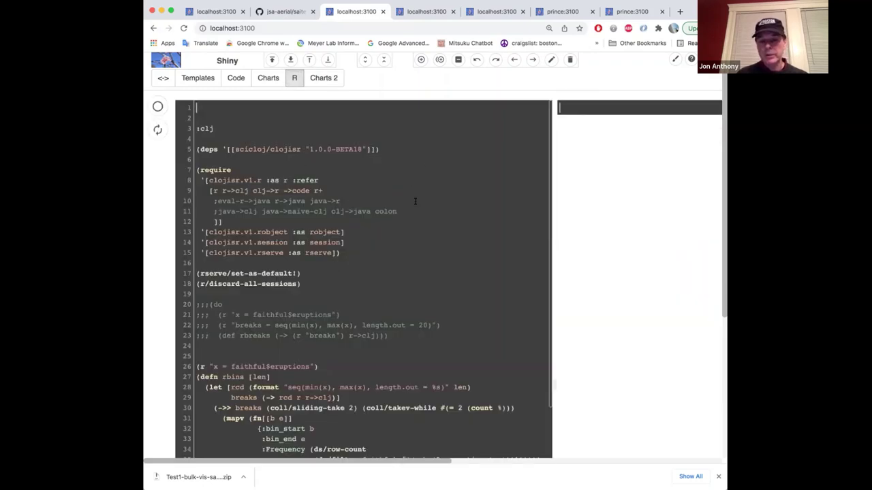
pyautogui.scroll(-1, 414, 199)
pyautogui.scroll(-3, 415, 201)
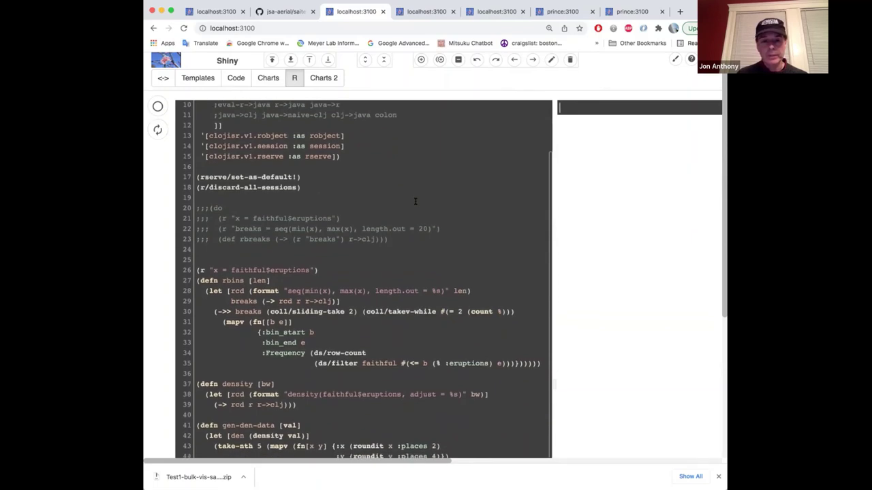
pyautogui.scroll(-10, 415, 201)
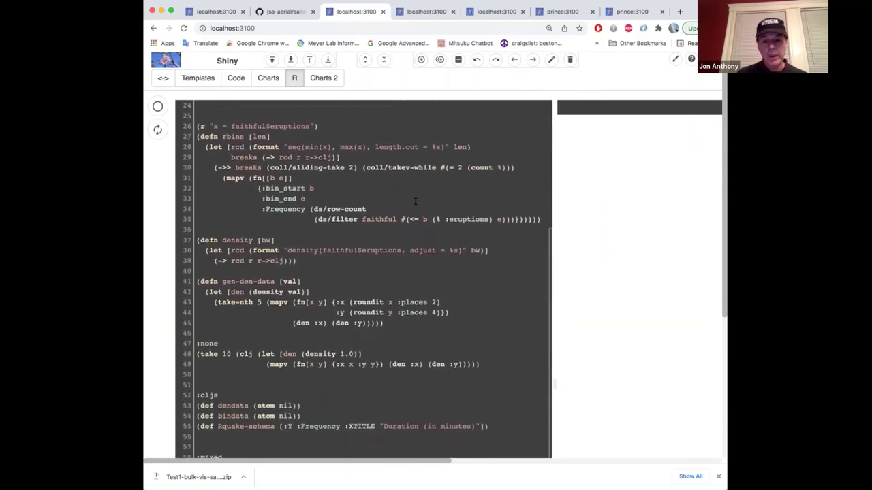
pyautogui.scroll(-8, 415, 201)
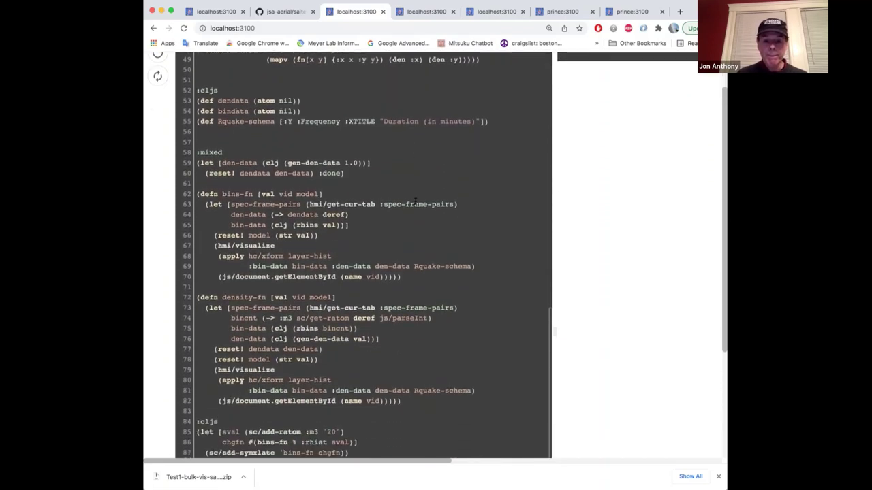
pyautogui.scroll(-1, 415, 201)
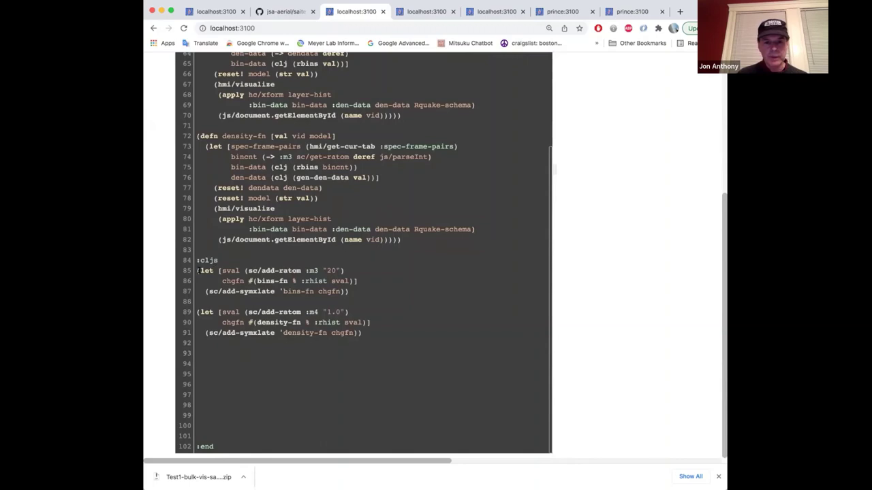
pyautogui.moveTo(196, 270); pyautogui.dragTo(202, 350)
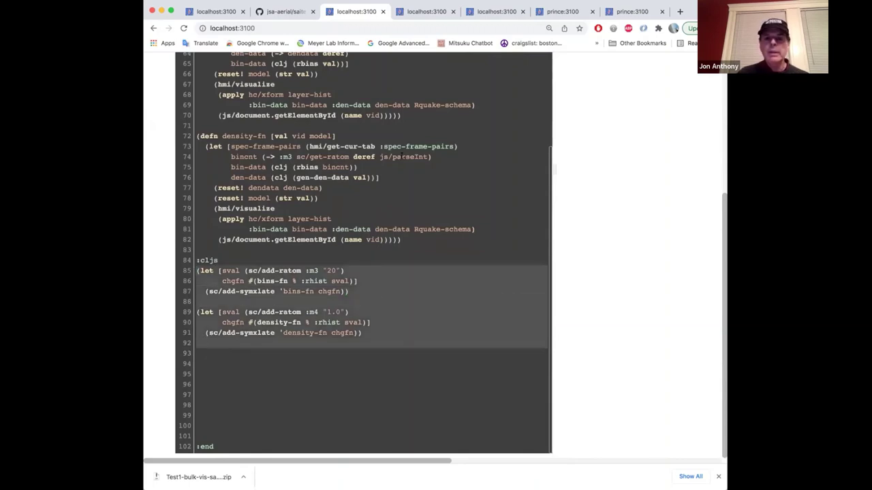
pyautogui.scroll(3, 600, 101)
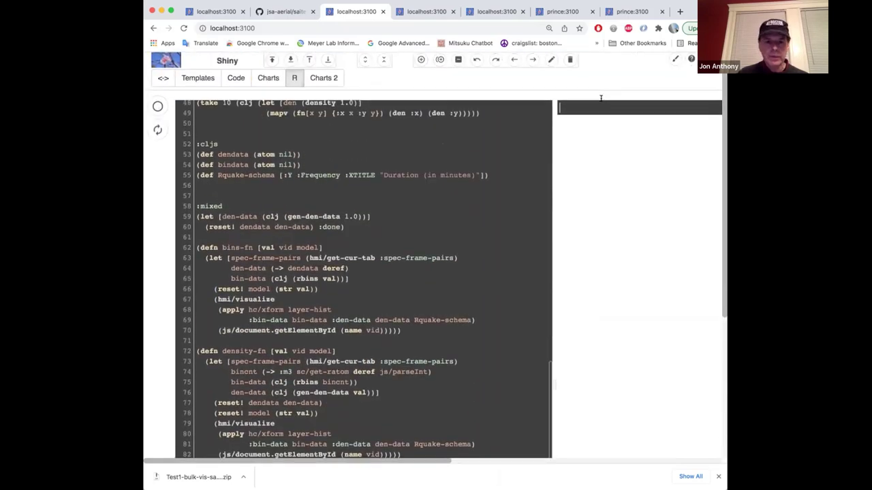
# Reveal the code behind the Charts 2 chart, highlight sliderInput and textInput in its components, and hide the code again
pyautogui.click(323, 78)
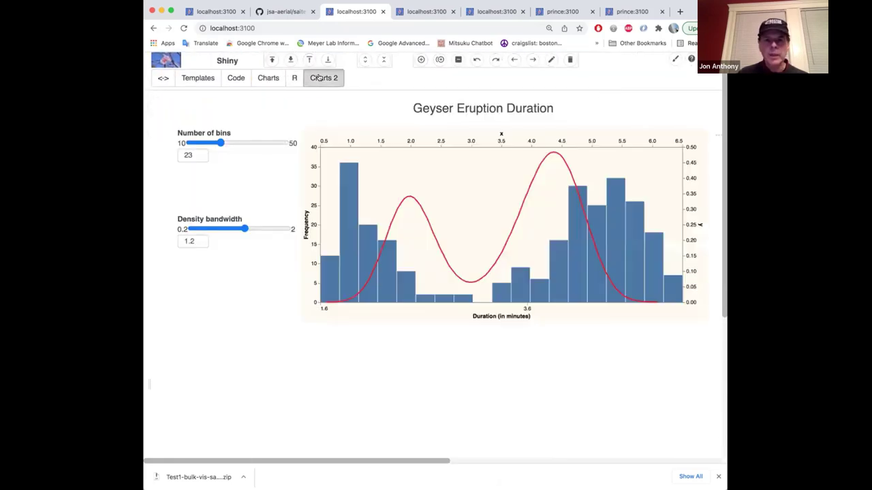
pyautogui.click(365, 60)
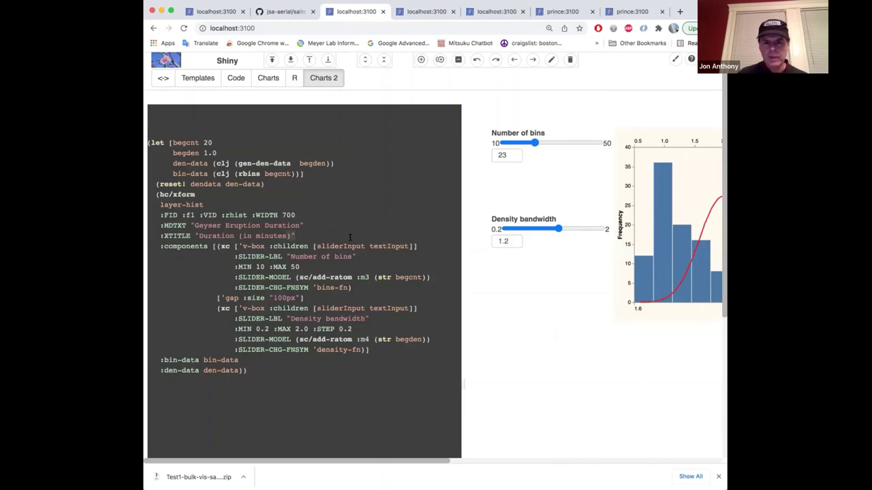
pyautogui.doubleClick(350, 245)
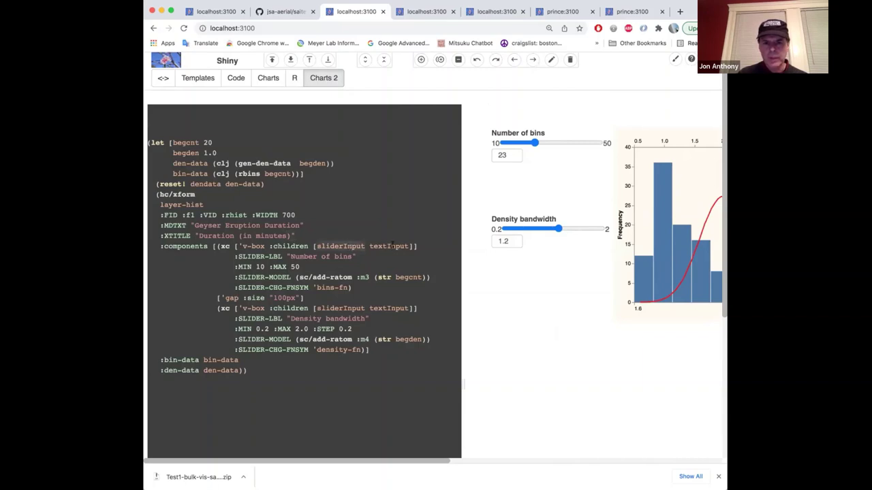
pyautogui.doubleClick(397, 246)
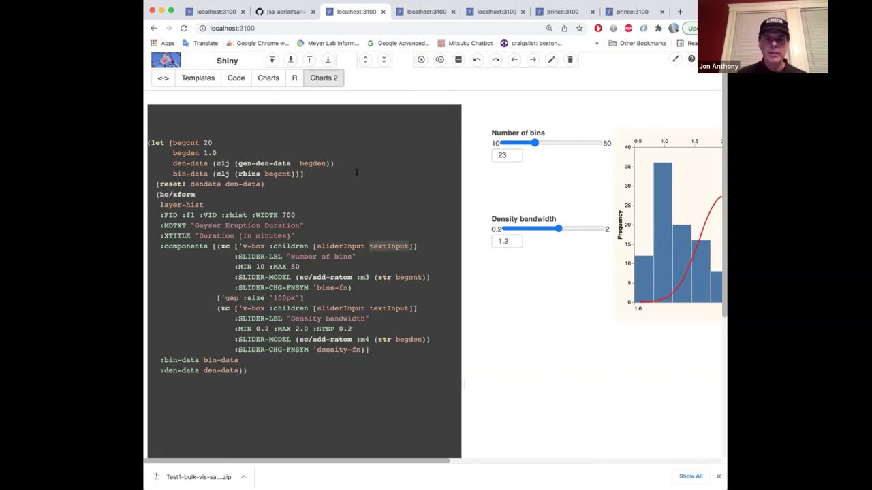
pyautogui.click(383, 62)
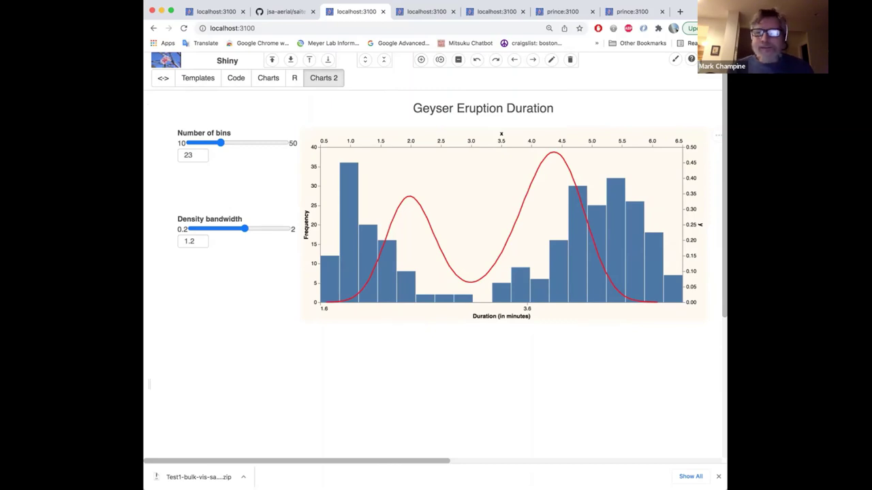
# Return to the TMD document and open the Aerosaite website linked in its Preliminaries section
pyautogui.click(212, 11)
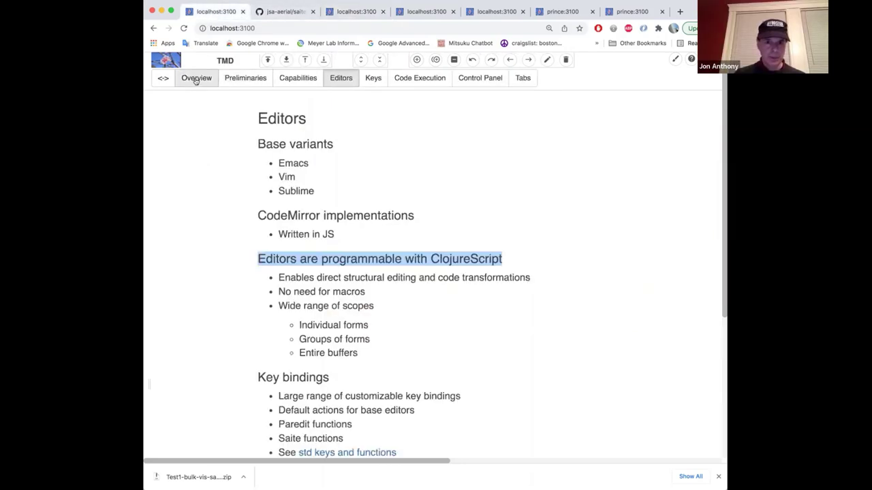
pyautogui.click(235, 82)
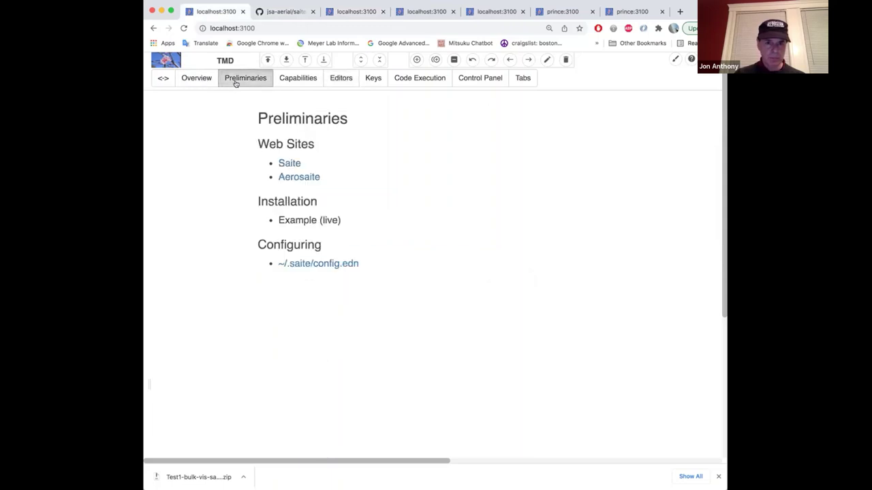
pyautogui.click(301, 178)
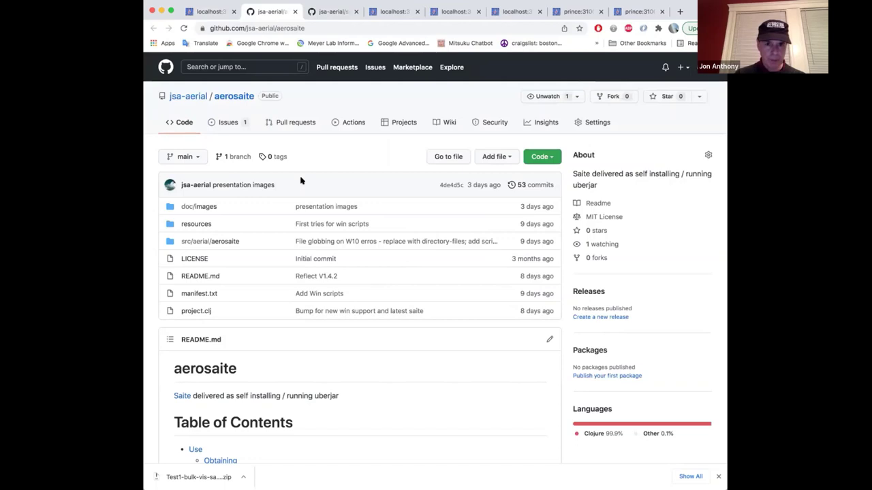
# Browse the aerosaite repository to the resources/Docs/Scicloj folder
pyautogui.click(195, 224)
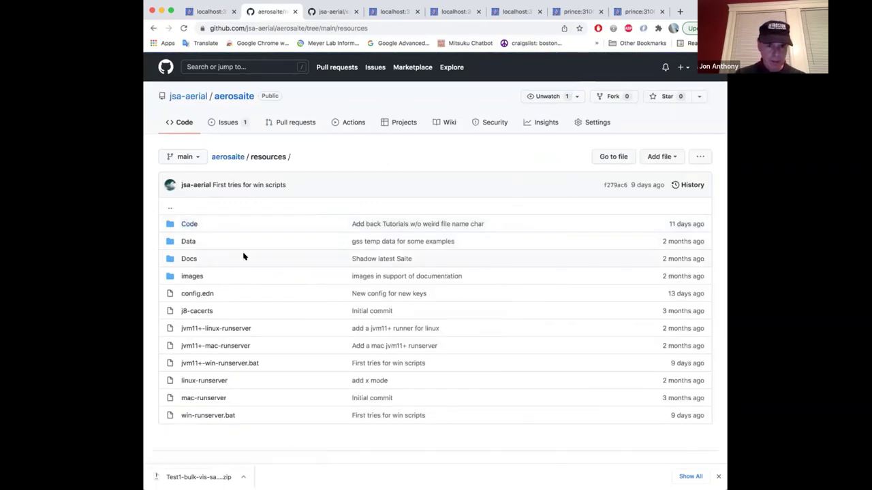
pyautogui.scroll(-1, 244, 254)
pyautogui.scroll(-1, 238, 254)
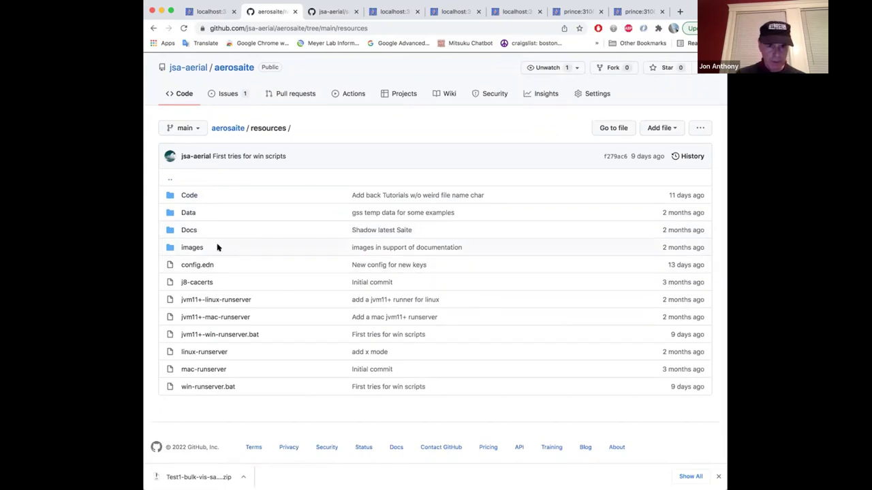
pyautogui.click(187, 231)
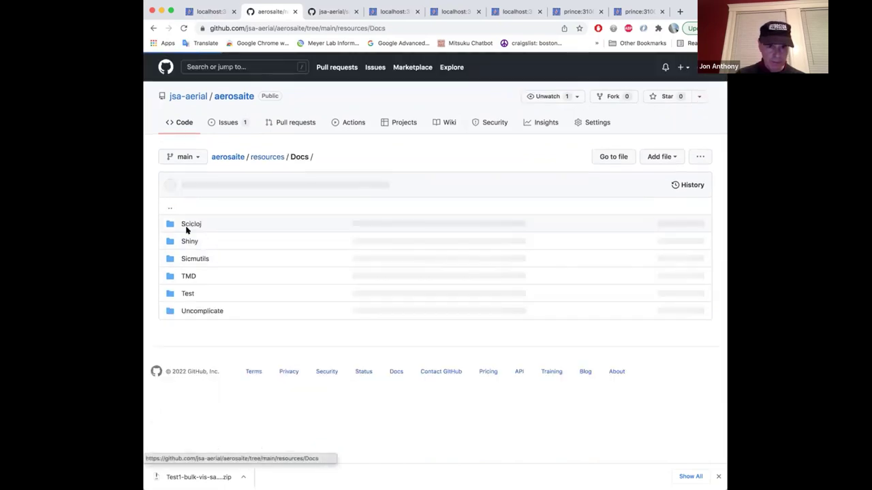
pyautogui.click(191, 225)
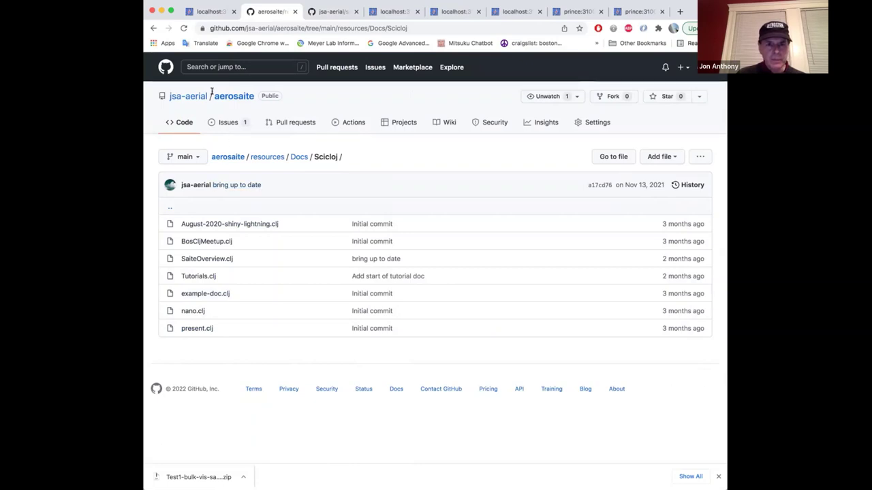
# Open the repository's Docs/Shiny folder, and revisit the open Shiny and TMD documents
pyautogui.click(153, 28)
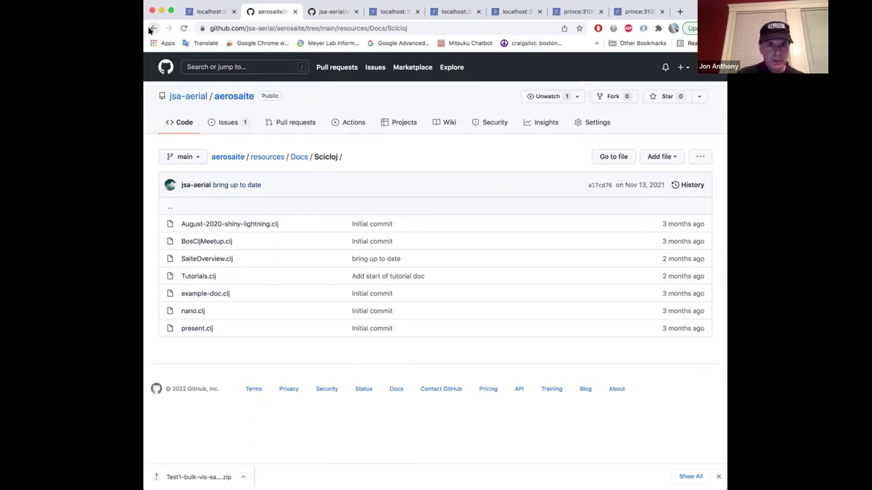
pyautogui.click(190, 241)
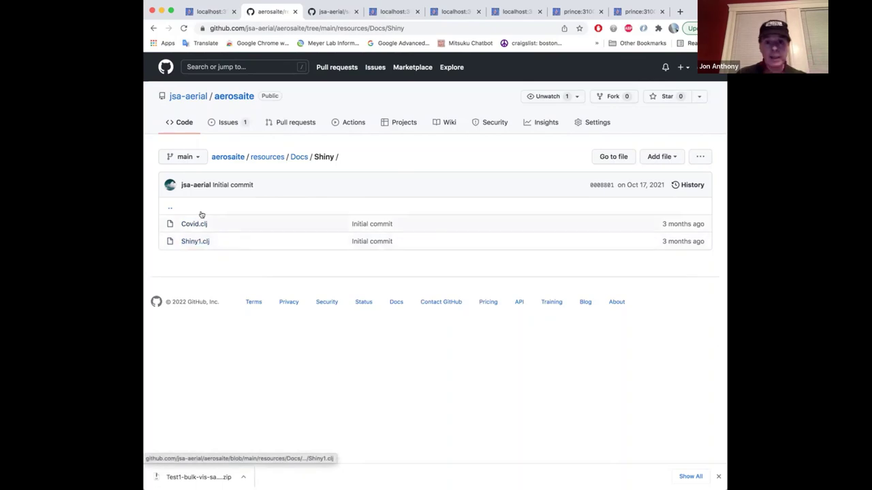
pyautogui.click(395, 12)
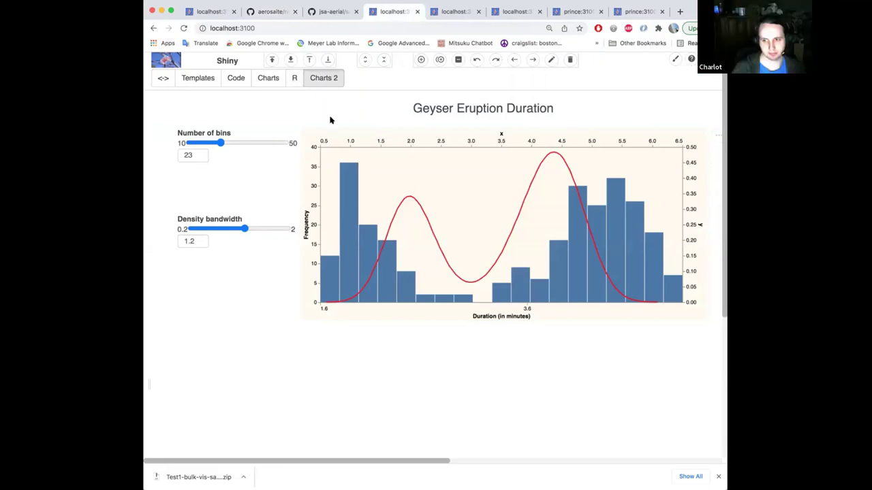
pyautogui.click(207, 12)
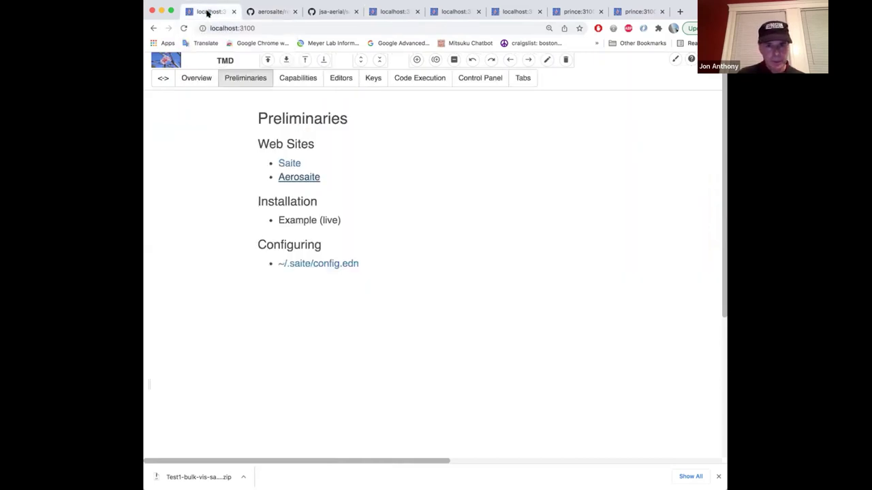
# Return to the aerosaite repository and open its Docs/Sicmutils folder
pyautogui.click(277, 12)
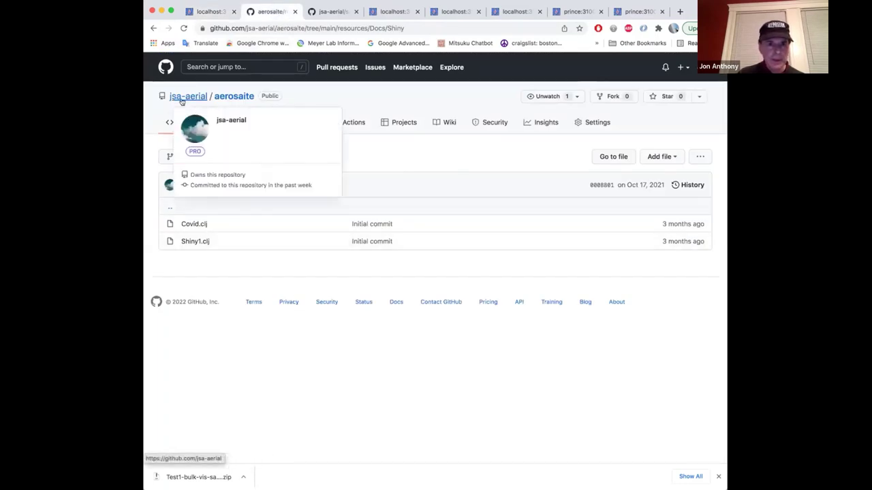
pyautogui.click(153, 28)
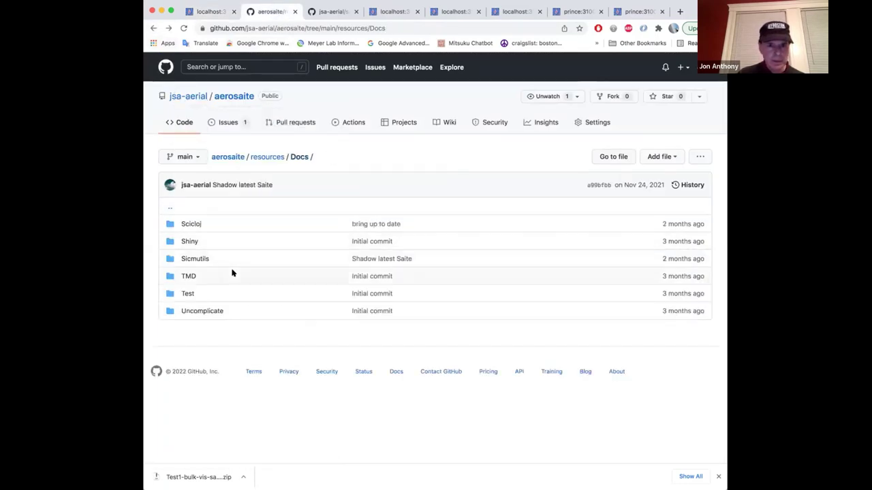
pyautogui.click(202, 259)
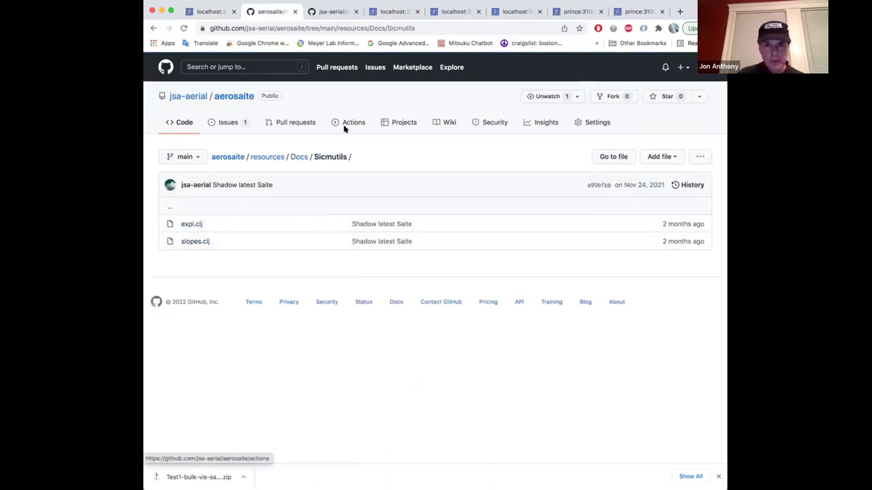
# Reload the Saite page holding the Shiny document and load the expl file from the Sicmutils session
pyautogui.click(391, 12)
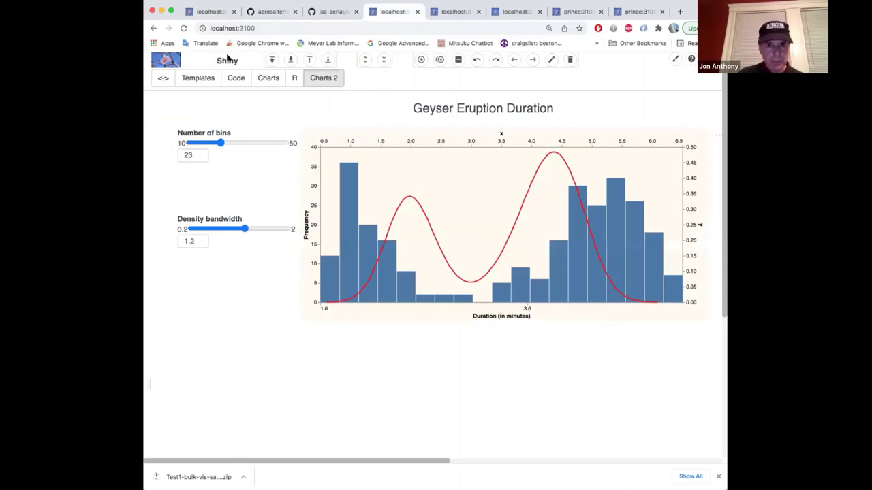
pyautogui.click(184, 28)
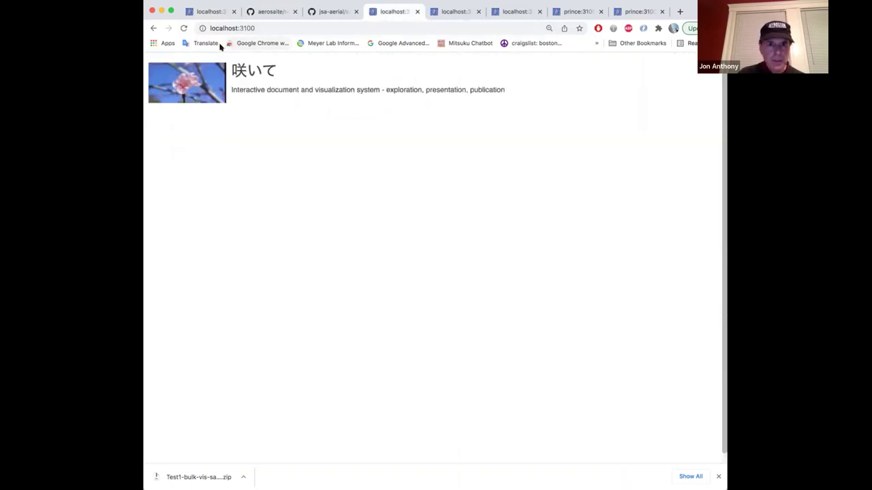
pyautogui.click(251, 59)
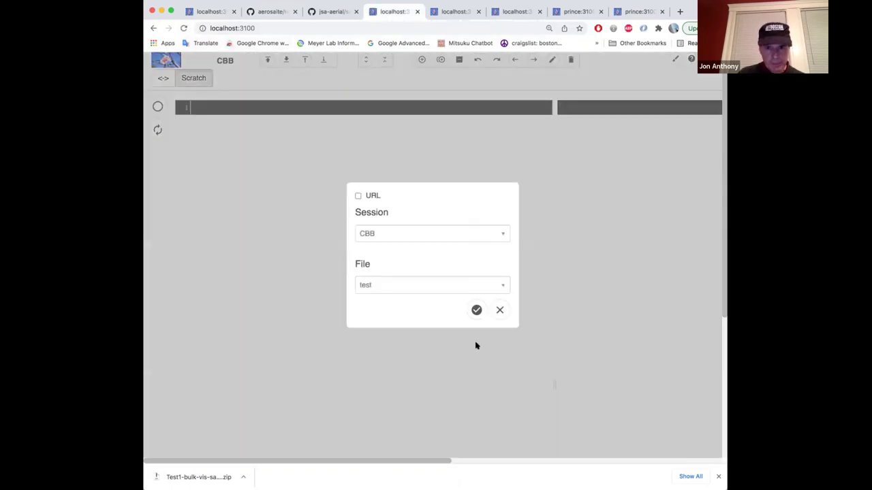
pyautogui.click(417, 234)
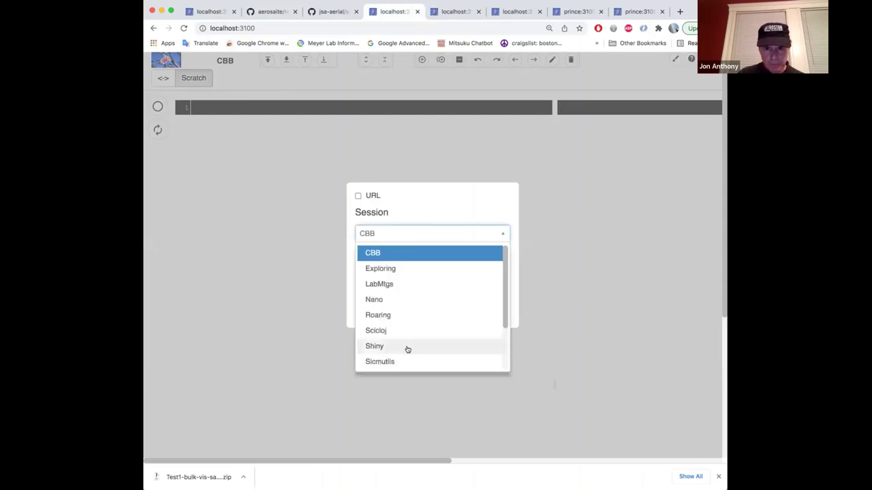
pyautogui.click(398, 361)
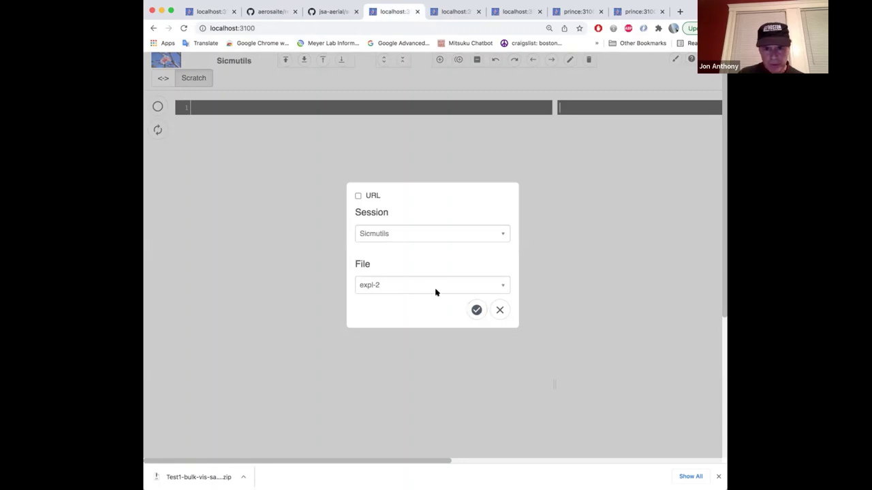
pyautogui.click(428, 284)
pyautogui.click(392, 321)
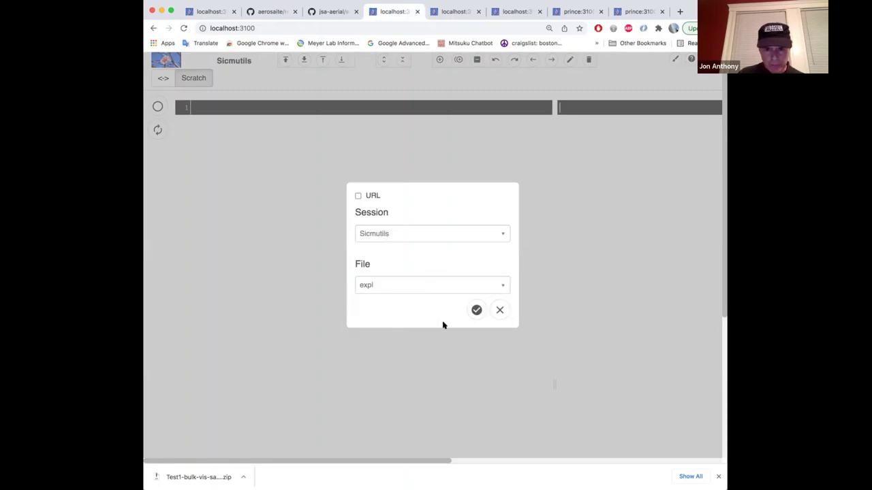
pyautogui.click(476, 310)
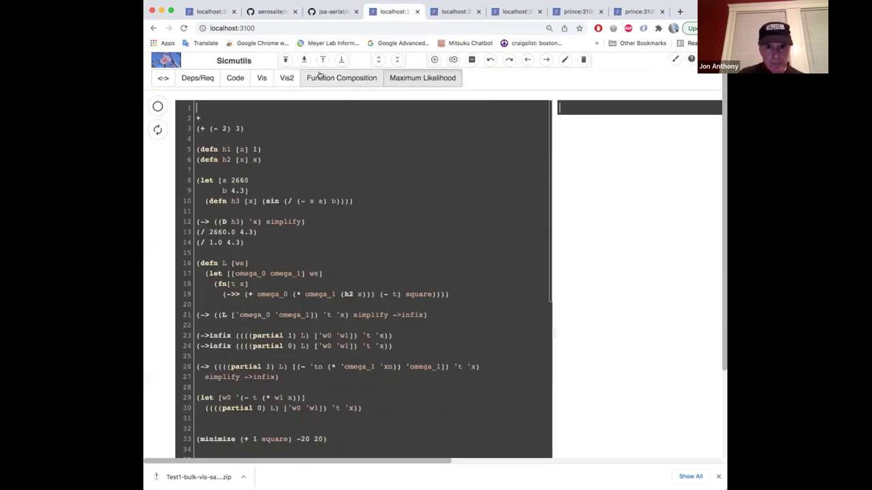
# Examine the Vis2 section's helper functions and f, f' plot, and briefly reveal the code behind the section
pyautogui.click(287, 79)
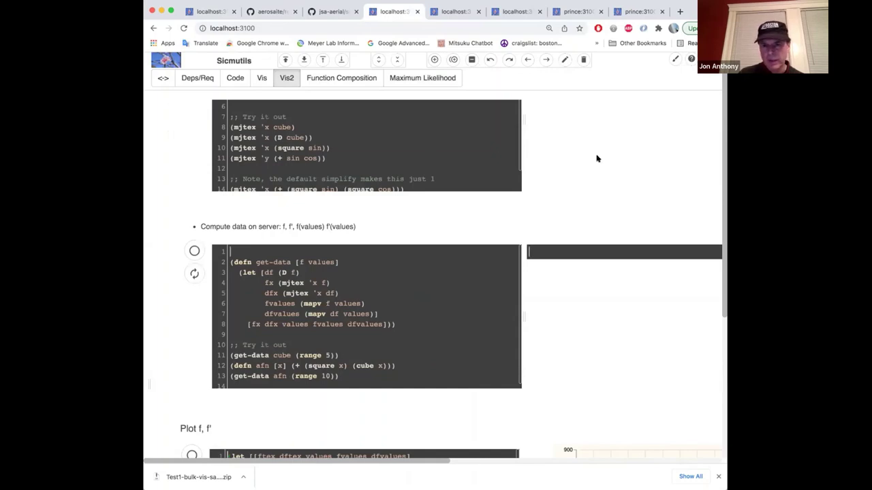
pyautogui.scroll(2, 597, 157)
pyautogui.scroll(-5, 597, 154)
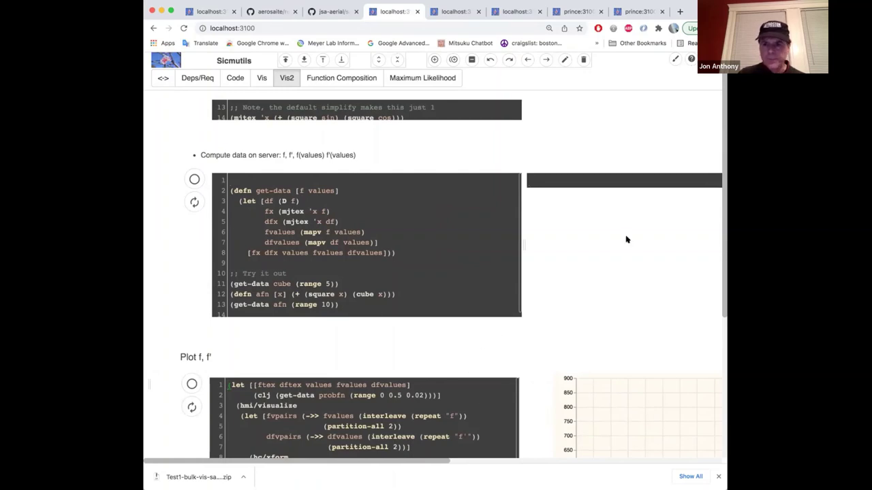
pyautogui.scroll(1, 627, 239)
pyautogui.scroll(-2, 627, 239)
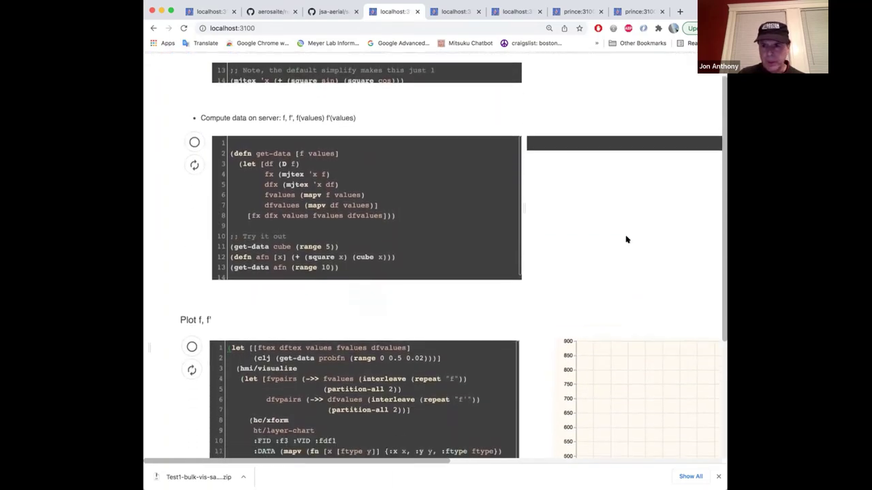
pyautogui.scroll(-5, 627, 239)
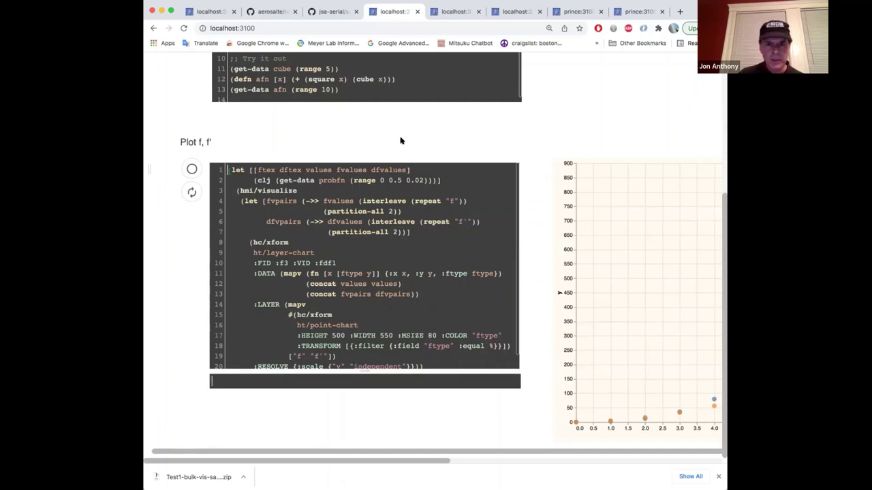
pyautogui.scroll(5, 401, 140)
pyautogui.scroll(6, 401, 140)
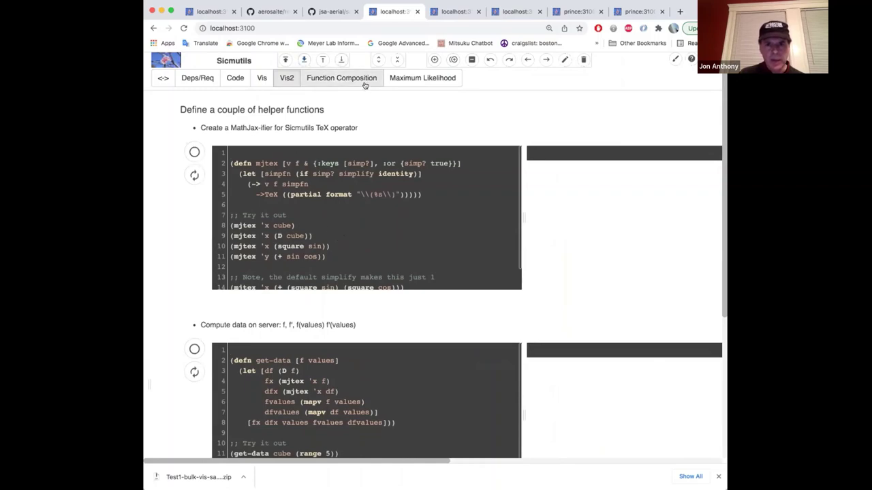
pyautogui.click(379, 60)
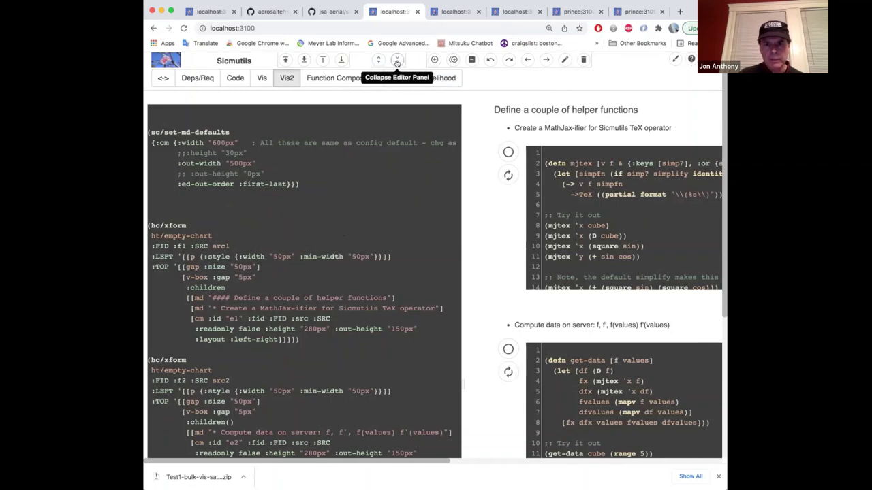
pyautogui.click(397, 60)
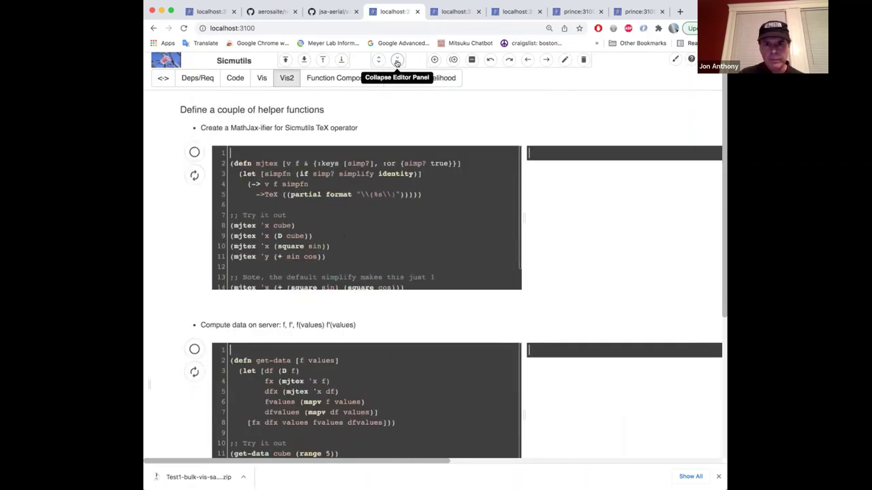
# Evaluate the mjtex function definition in the first helper-function editor
pyautogui.click(427, 194)
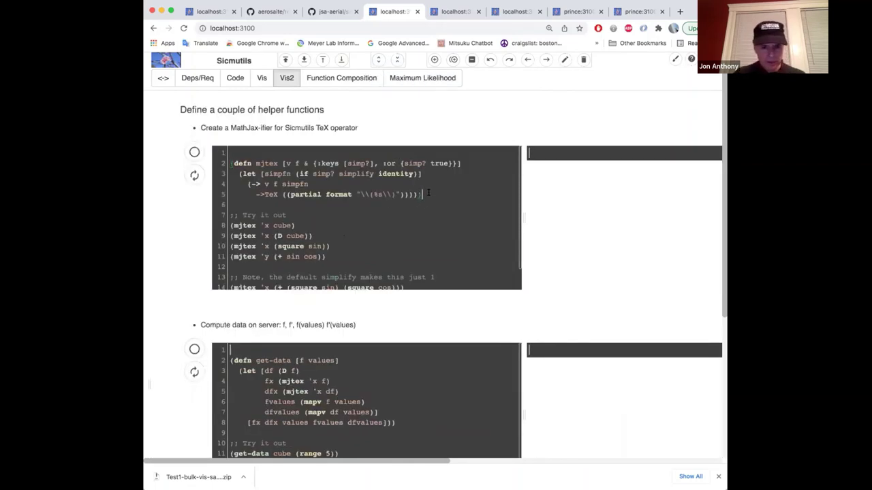
pyautogui.hotkey('ctrl', 'Return')
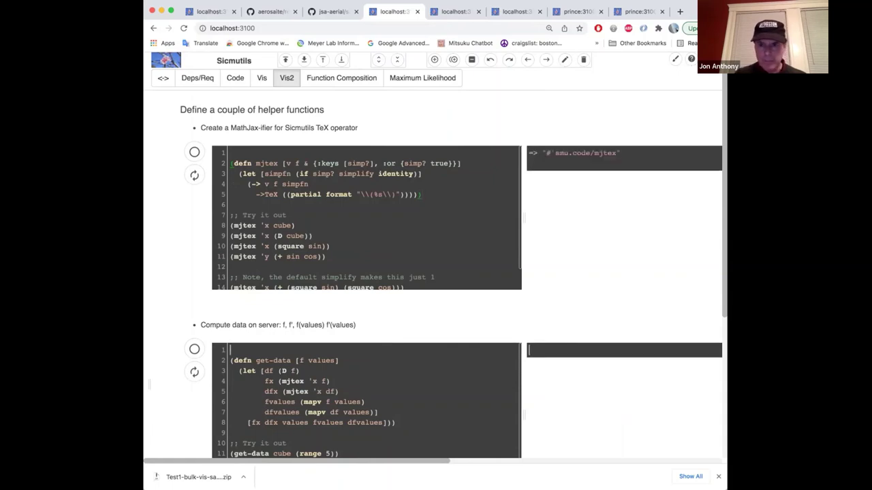
pyautogui.hotkey('shift', 'Return')
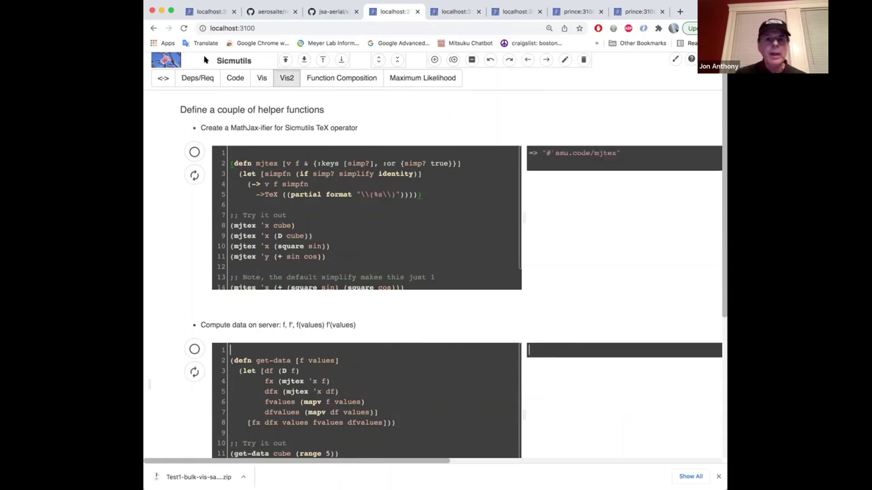
# Load the slopes file from the Sicmutils session
pyautogui.click(279, 59)
pyautogui.click(414, 286)
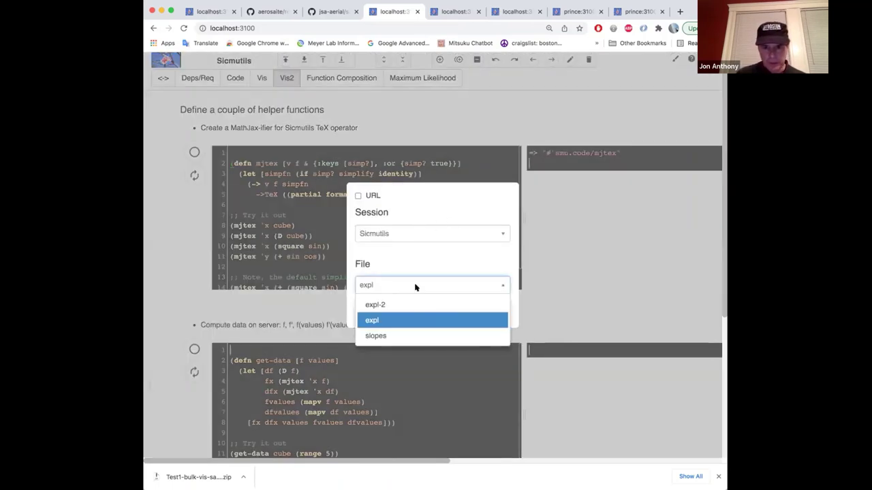
pyautogui.click(393, 335)
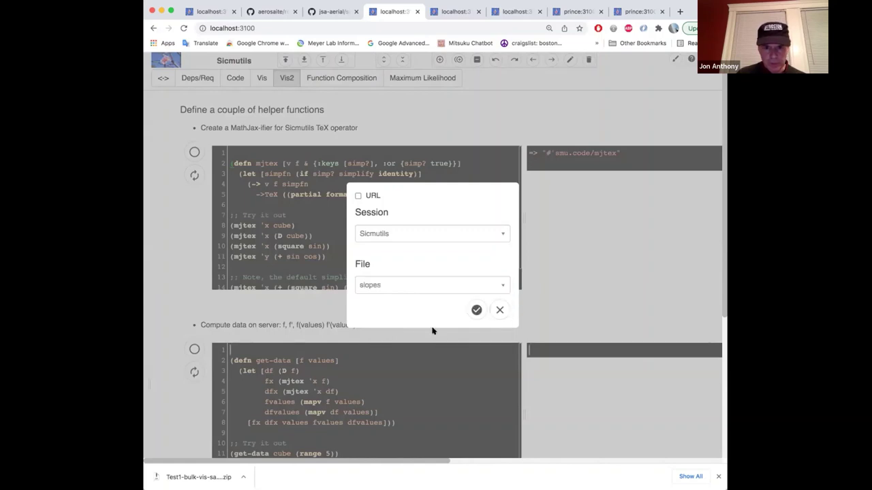
pyautogui.click(476, 310)
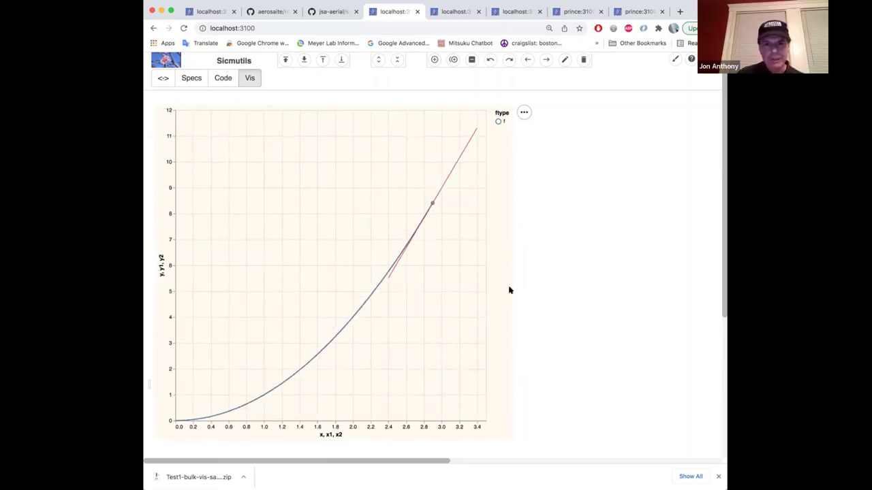
# View the slopes document's Code section and Vis chart, and return to the aerosaite repository's Docs folder
pyautogui.click(224, 79)
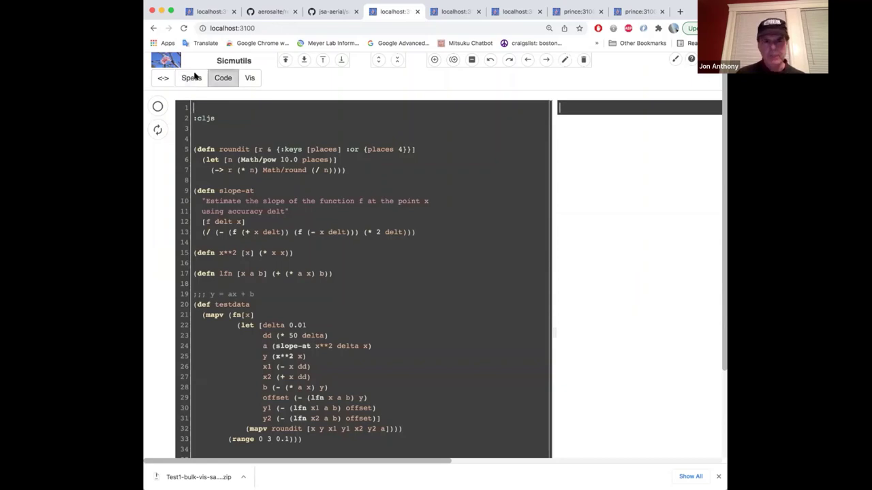
pyautogui.click(250, 77)
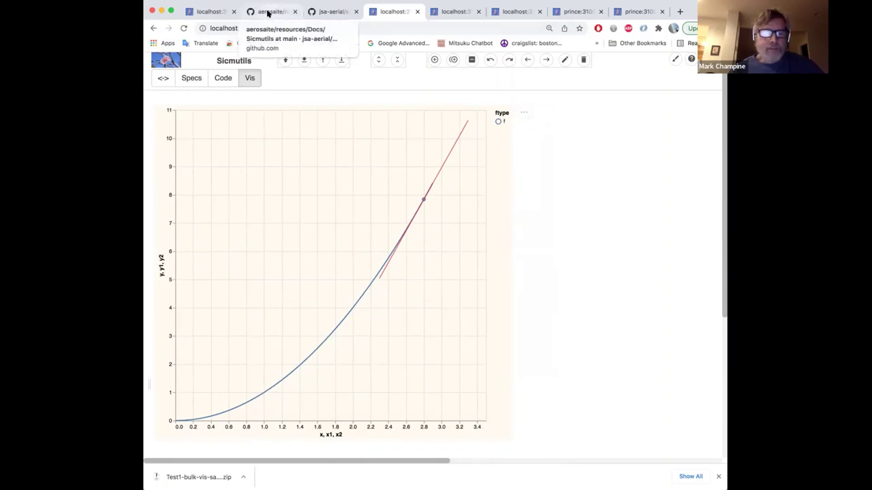
pyautogui.click(266, 11)
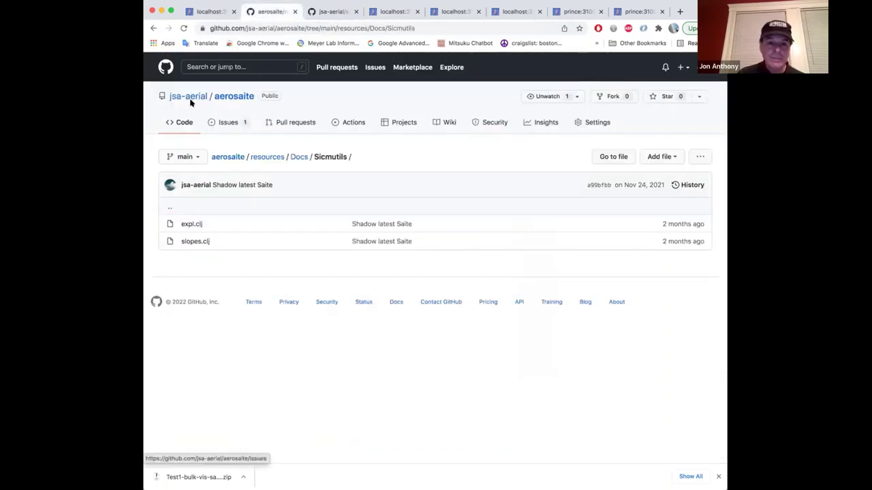
pyautogui.click(152, 29)
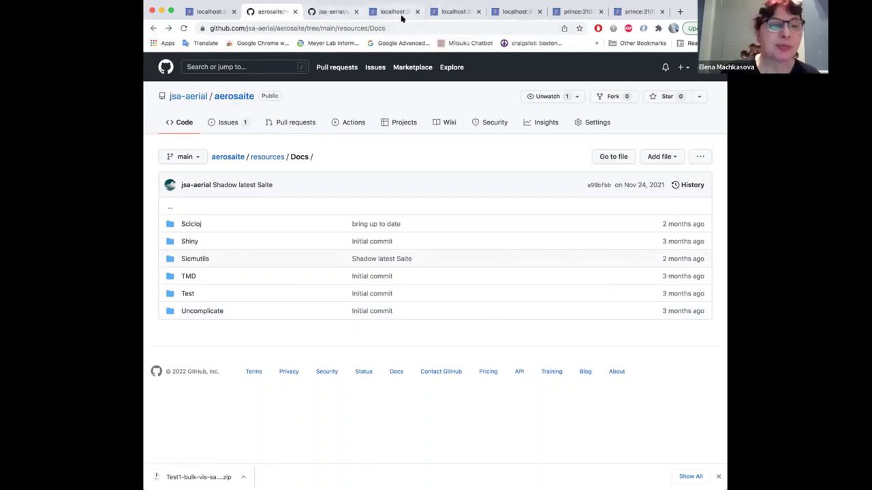
# Close the browser pages with the saite repository, the aerosaite repository and the Sicmutils slopes document
pyautogui.click(334, 11)
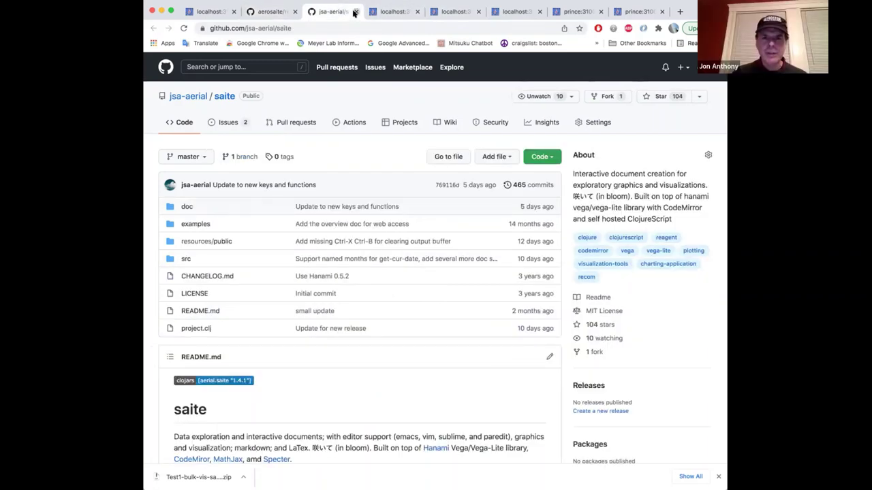
pyautogui.click(356, 11)
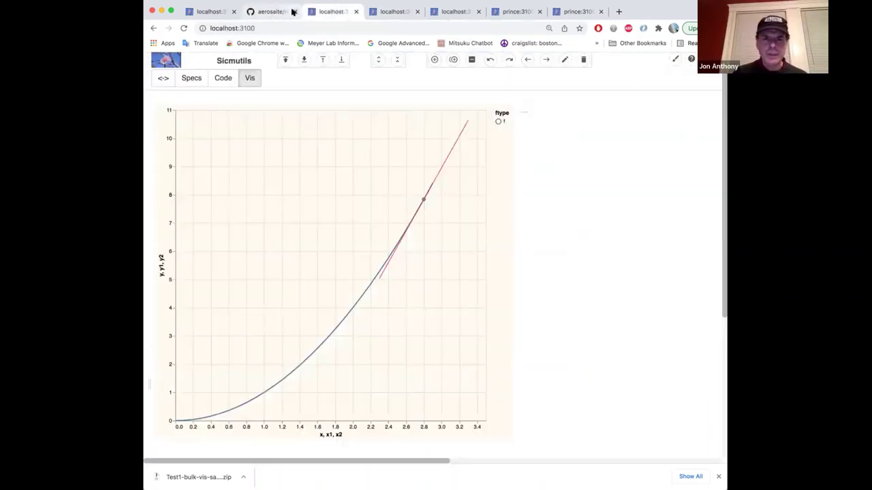
pyautogui.click(273, 12)
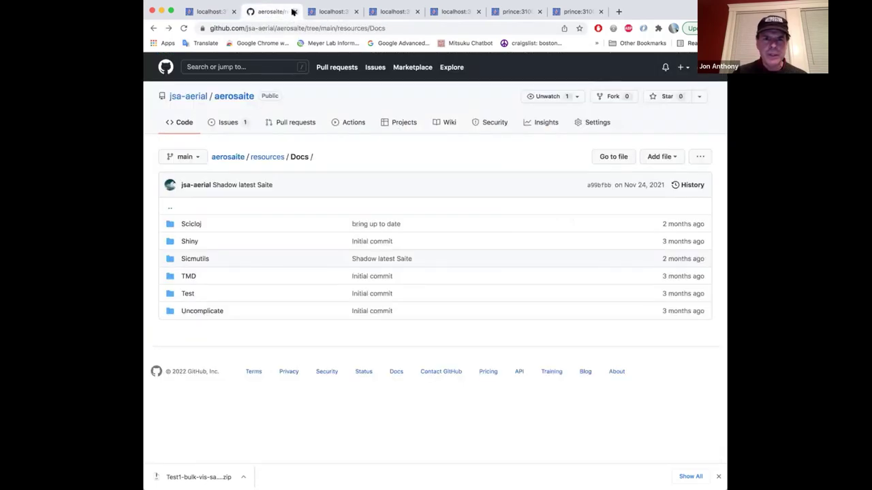
pyautogui.click(294, 11)
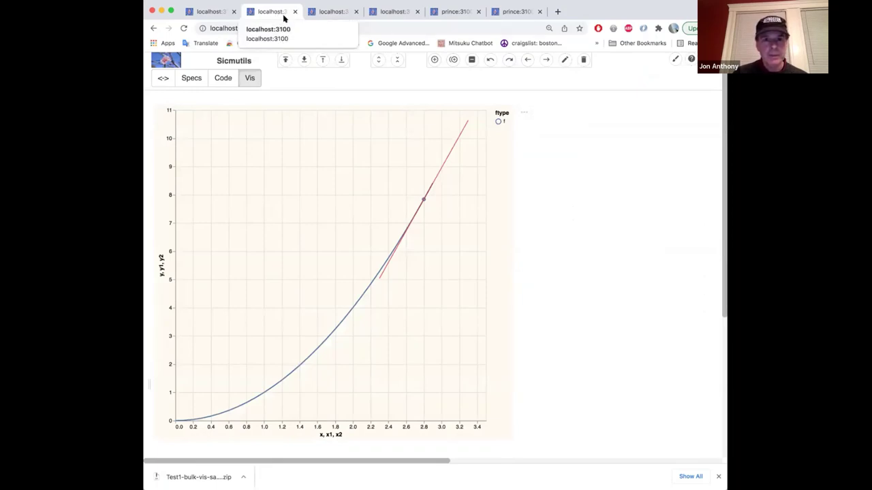
pyautogui.click(294, 11)
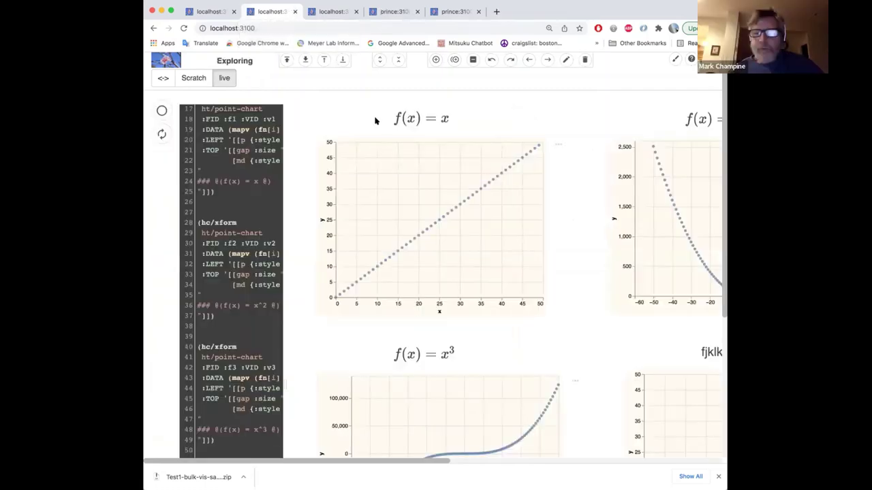